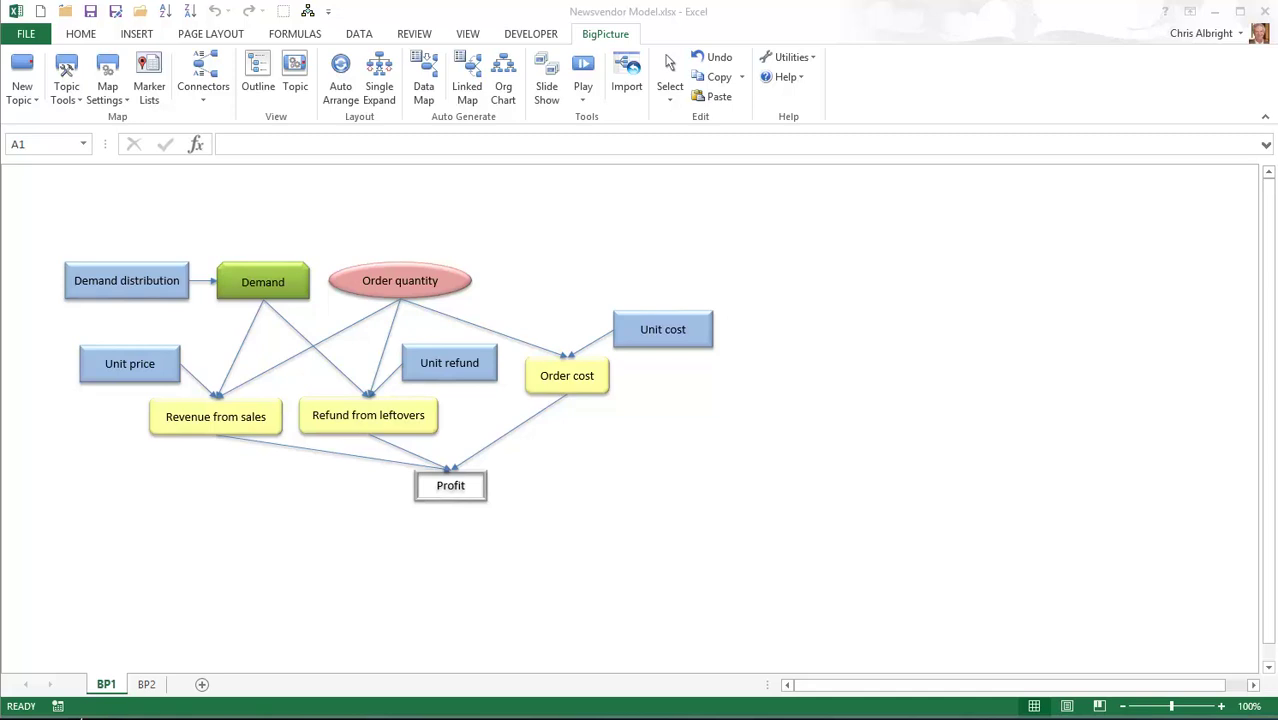
# Step: Switch to the BP2 sheet and review the BigPicture application settings without changing them
pyautogui.hotkey('ctrl', 'pagedown')
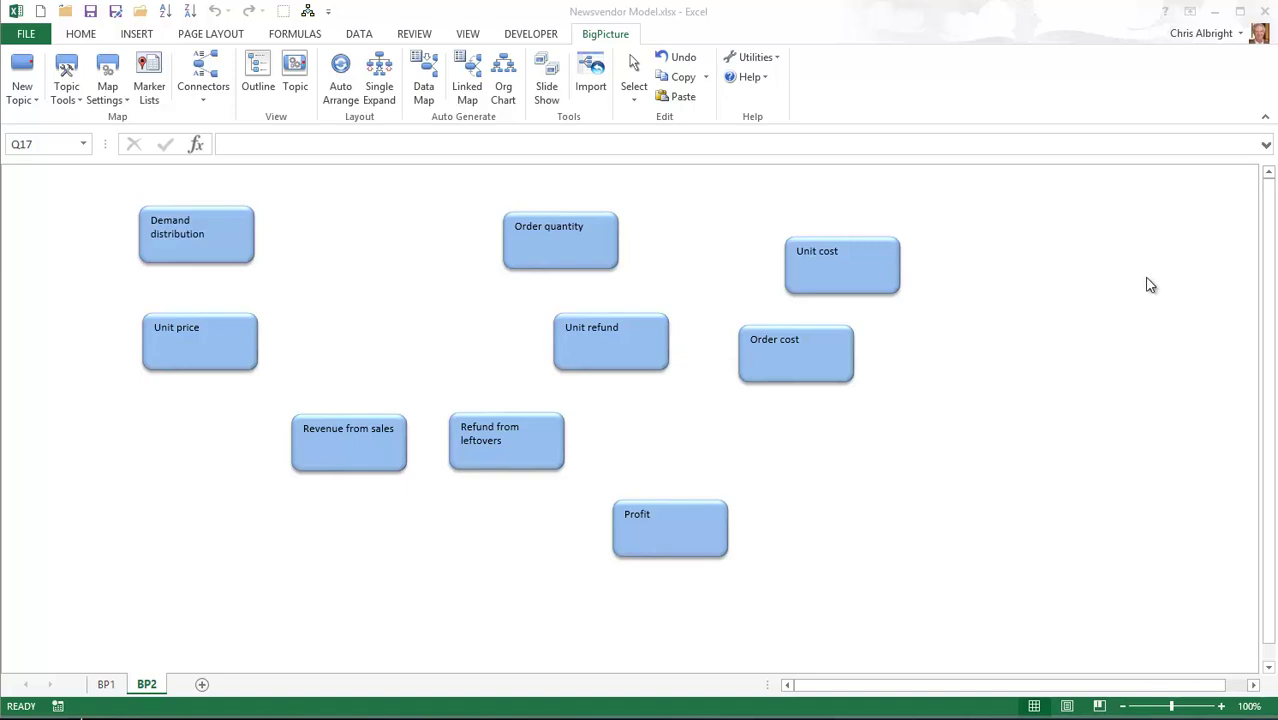
pyautogui.click(778, 57)
pyautogui.click(790, 79)
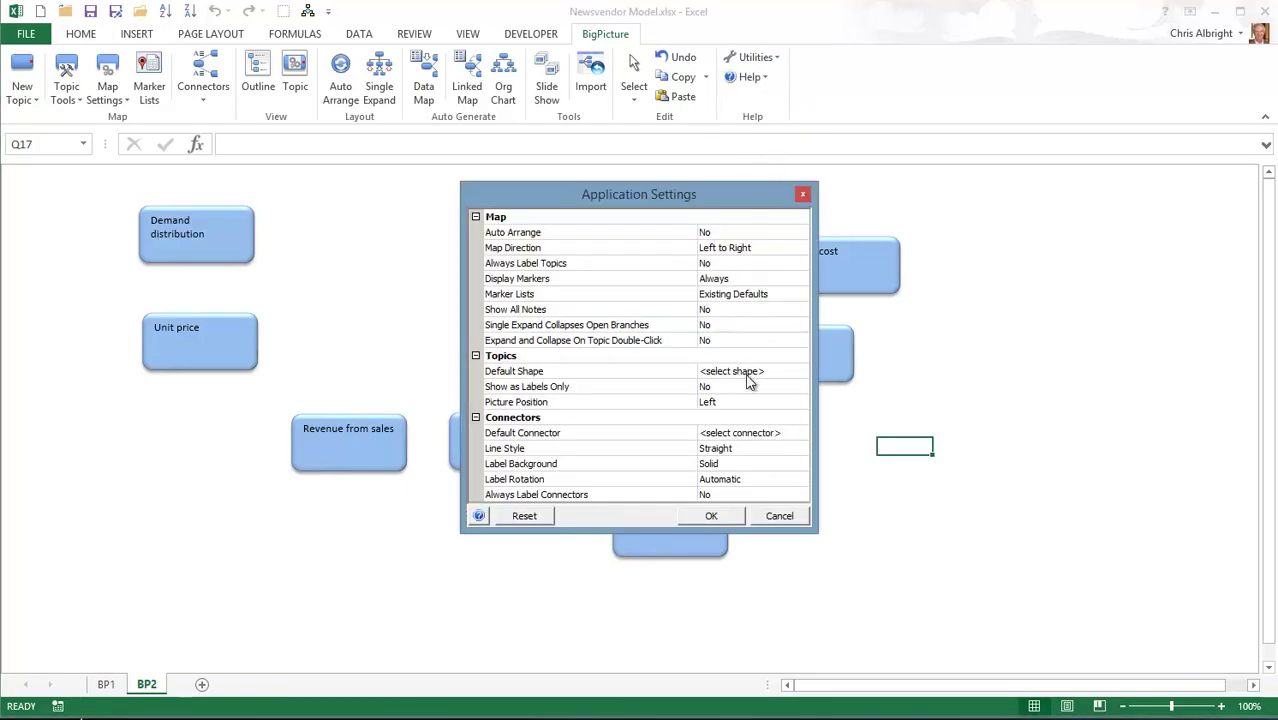
pyautogui.click(776, 516)
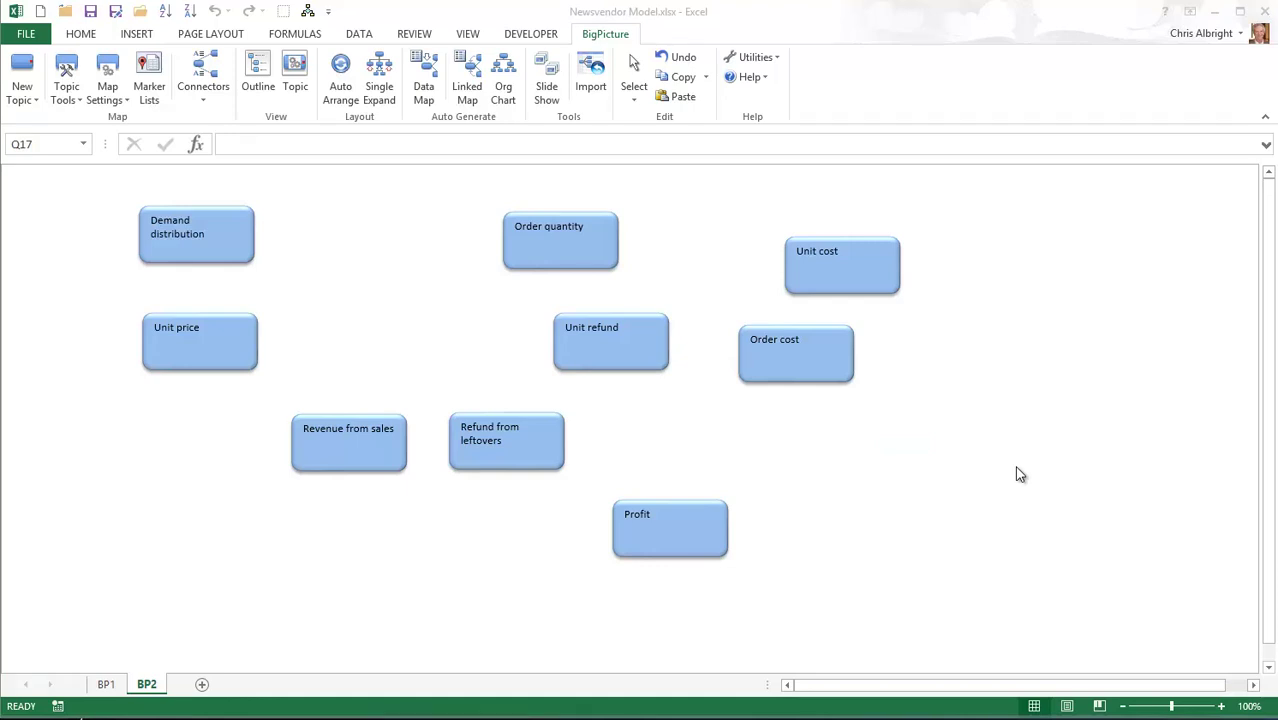
# Step: Duplicate the Order quantity topic into the gap beside Demand distribution and rename the copy Demand
pyautogui.click(566, 262)
pyautogui.moveTo(565, 251)
pyautogui.mouseDown()
pyautogui.moveTo(406, 246)
pyautogui.moveTo(338, 221)
pyautogui.mouseUp()
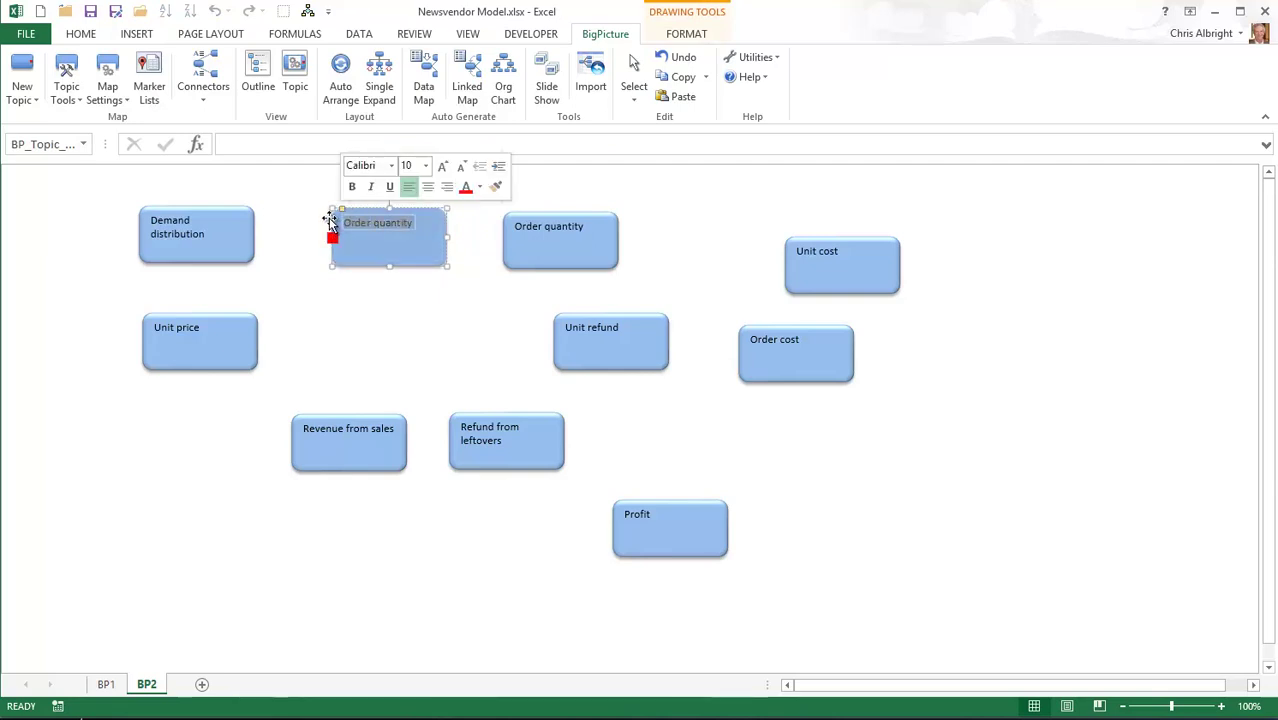
pyautogui.write('De')
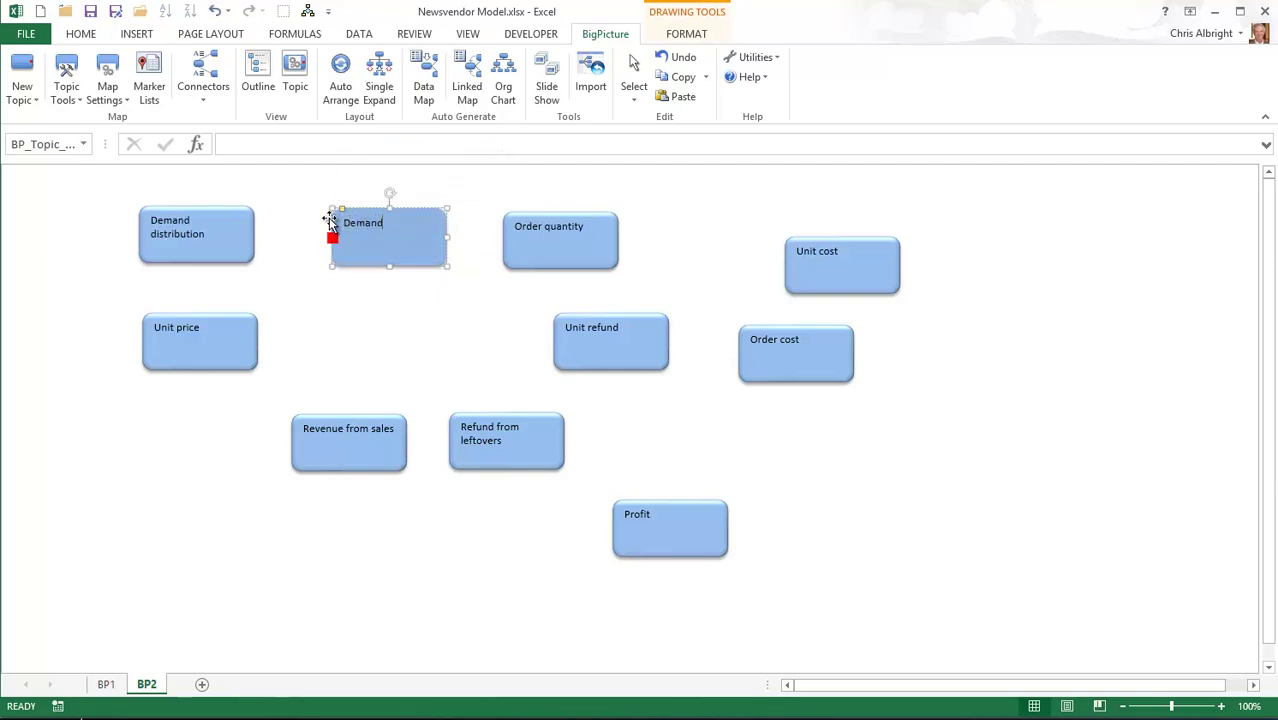
pyautogui.write('mand')
pyautogui.click(1131, 415)
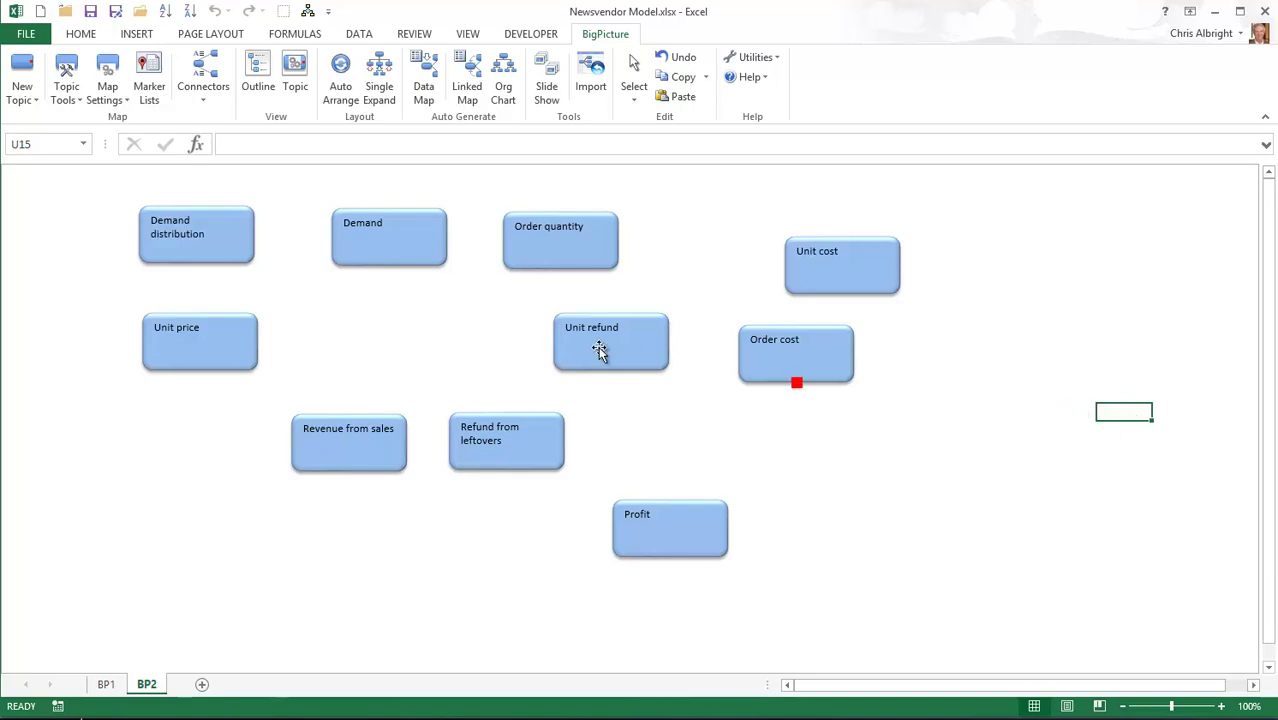
# Step: Change the Demand distribution, Unit price, Unit cost and Unit refund topics to plain square-cornered rectangles
pyautogui.click(178, 230)
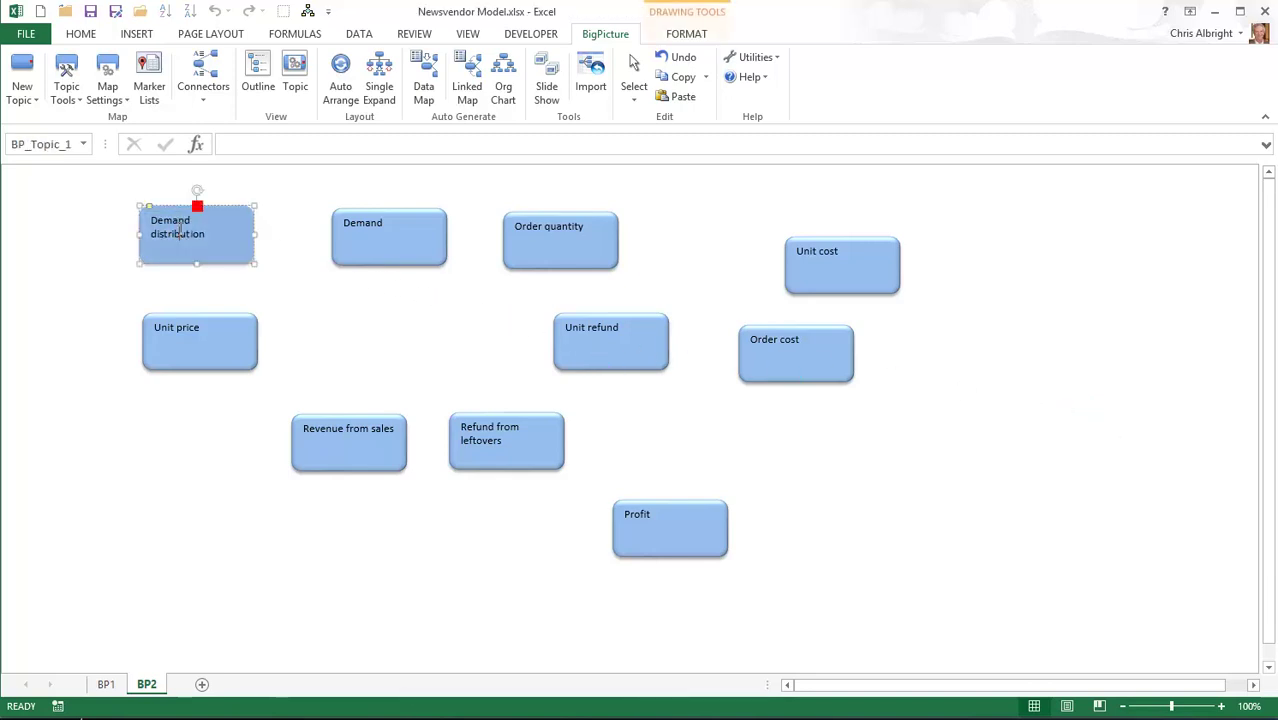
pyautogui.keyDown('shift'); pyautogui.click(222, 345); pyautogui.keyUp('shift')
pyautogui.keyDown('shift'); pyautogui.click(843, 270); pyautogui.keyUp('shift')
pyautogui.keyDown('shift'); pyautogui.click(610, 345); pyautogui.keyUp('shift')
pyautogui.click(686, 34)
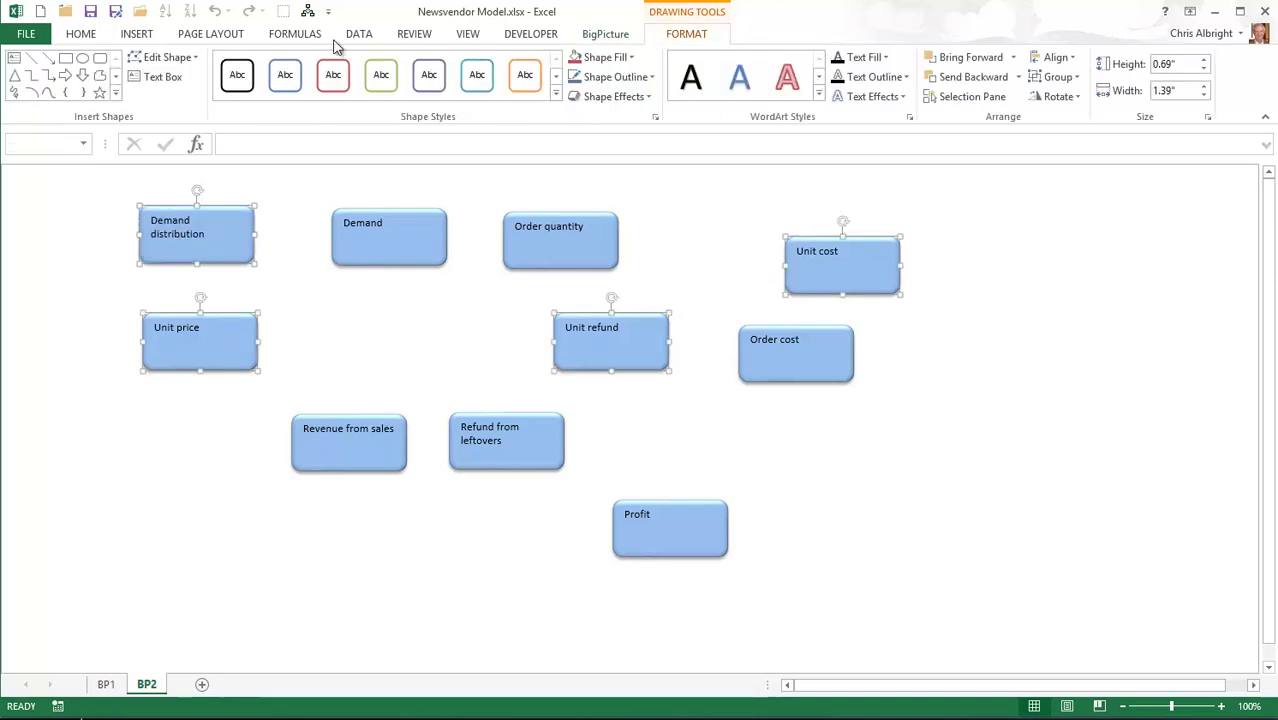
pyautogui.click(166, 57)
pyautogui.moveTo(255, 80)
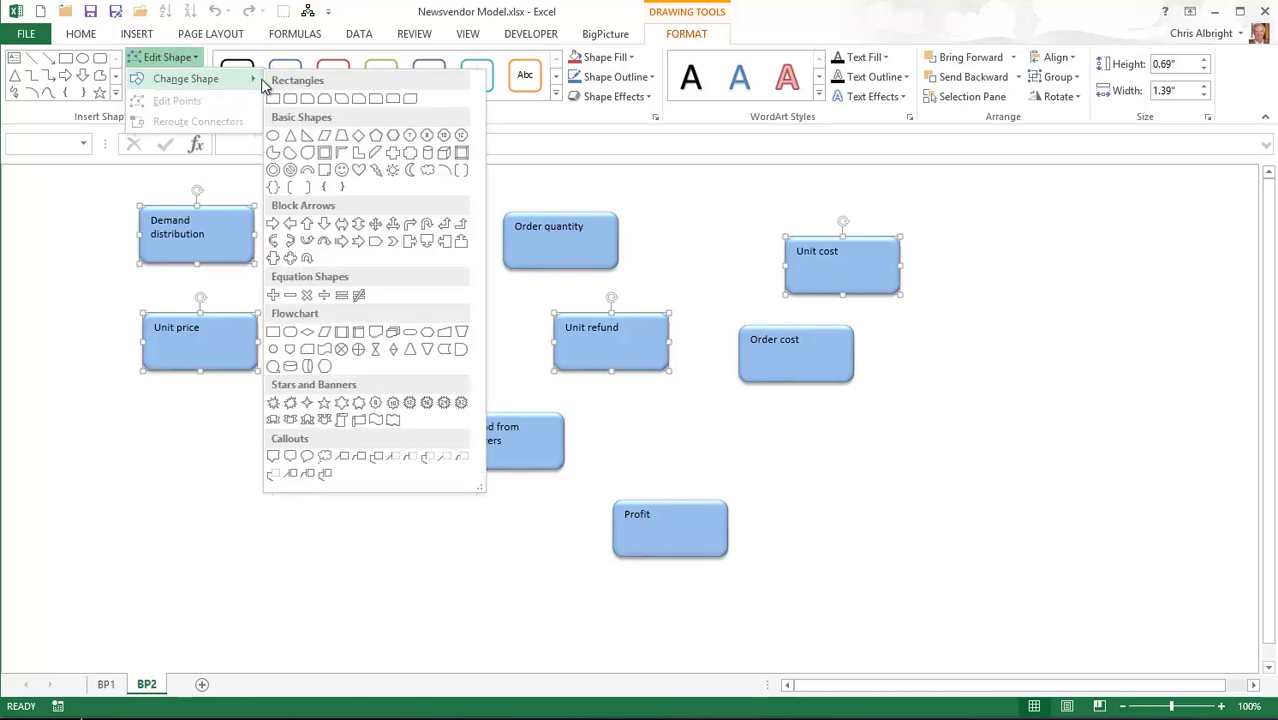
pyautogui.click(274, 101)
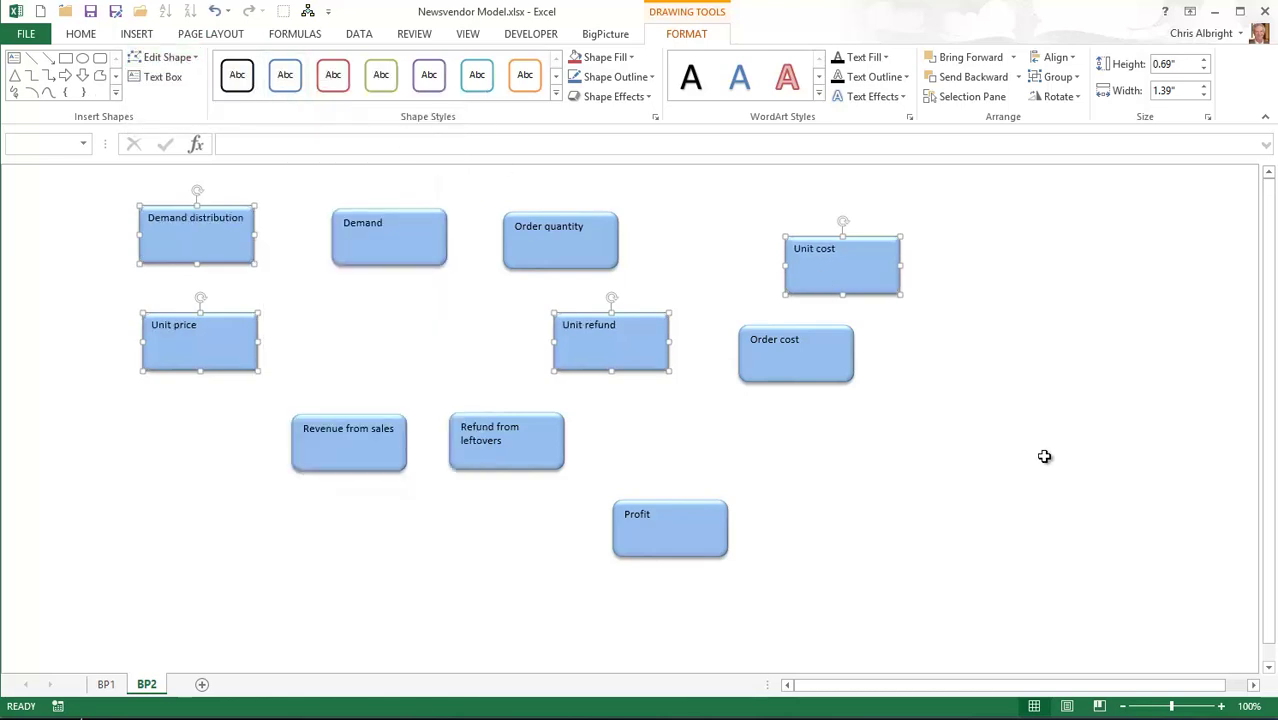
pyautogui.click(1045, 457)
# Step: Fill the Demand topic with standard light green and change its shape to a rectangle with both top corners snipped
pyautogui.click(389, 262)
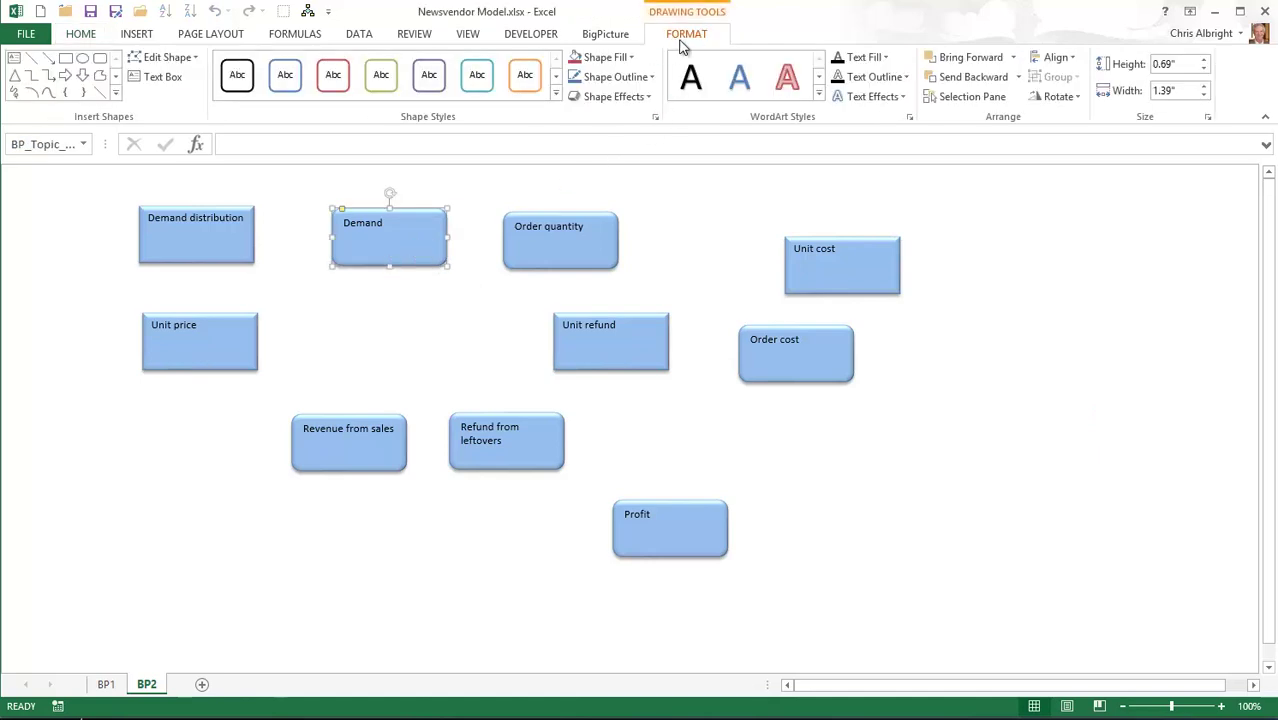
pyautogui.click(632, 57)
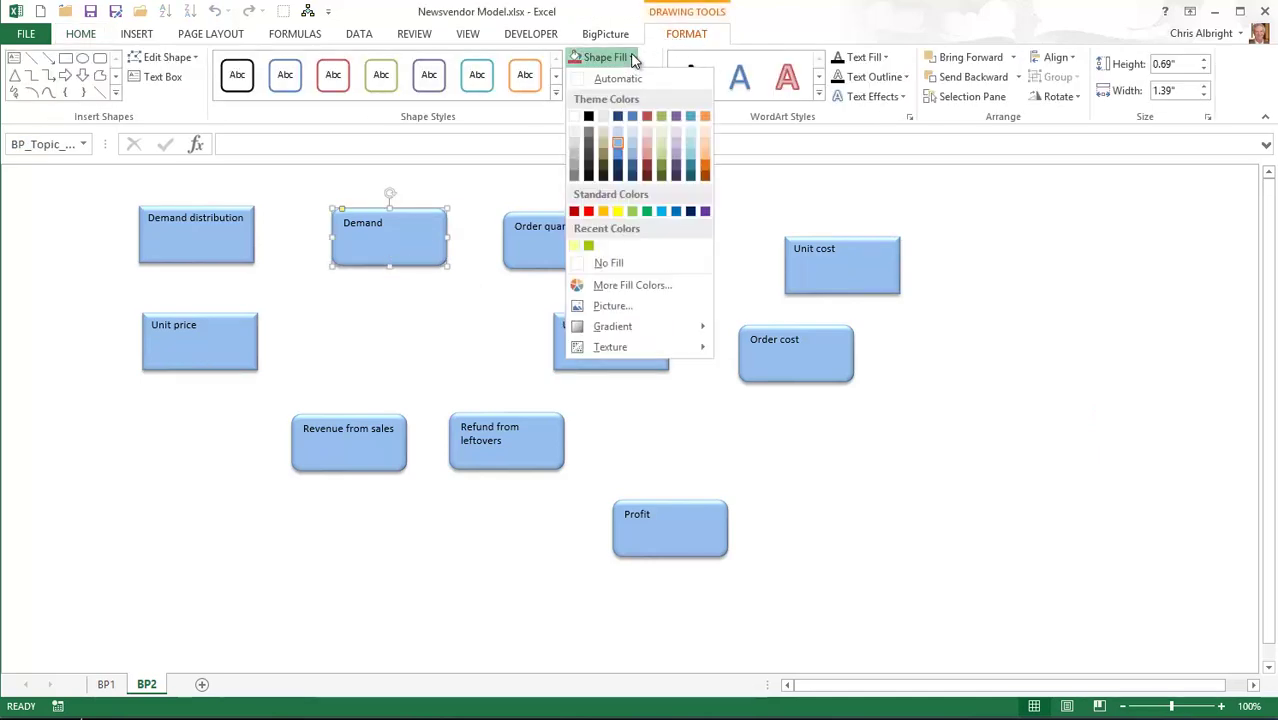
pyautogui.click(632, 212)
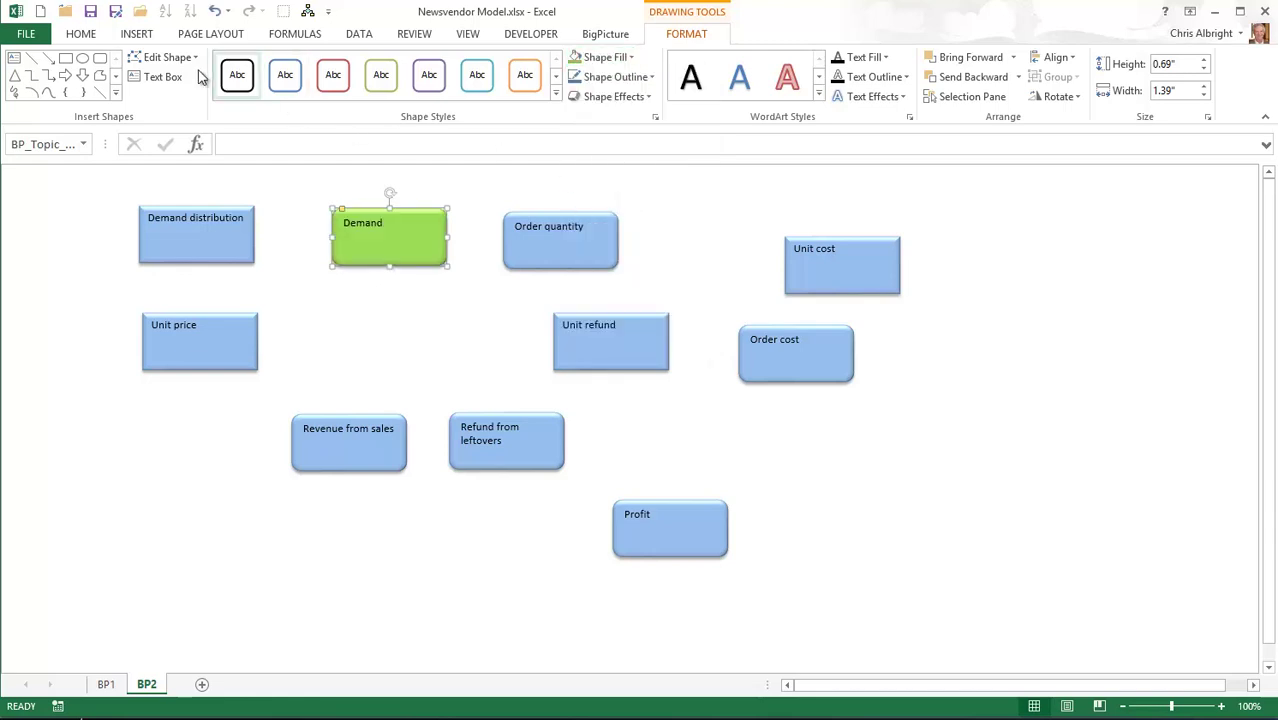
pyautogui.click(168, 57)
pyautogui.moveTo(216, 87)
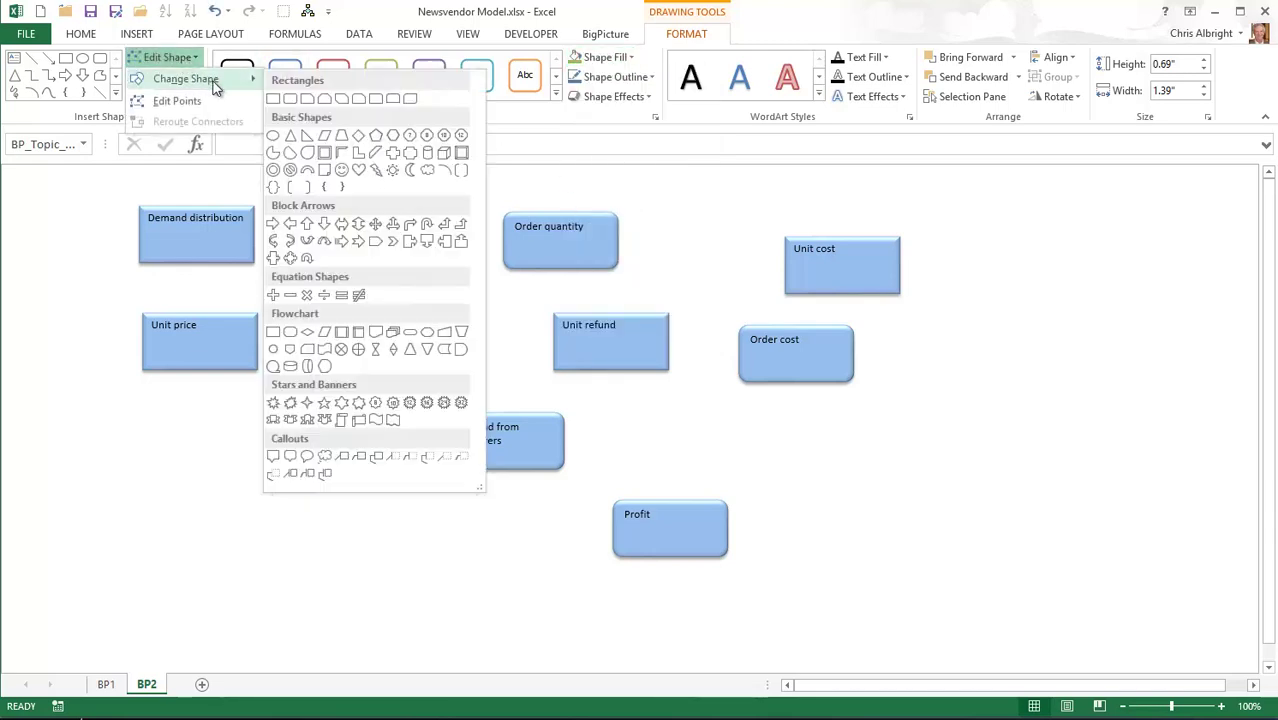
pyautogui.click(289, 98)
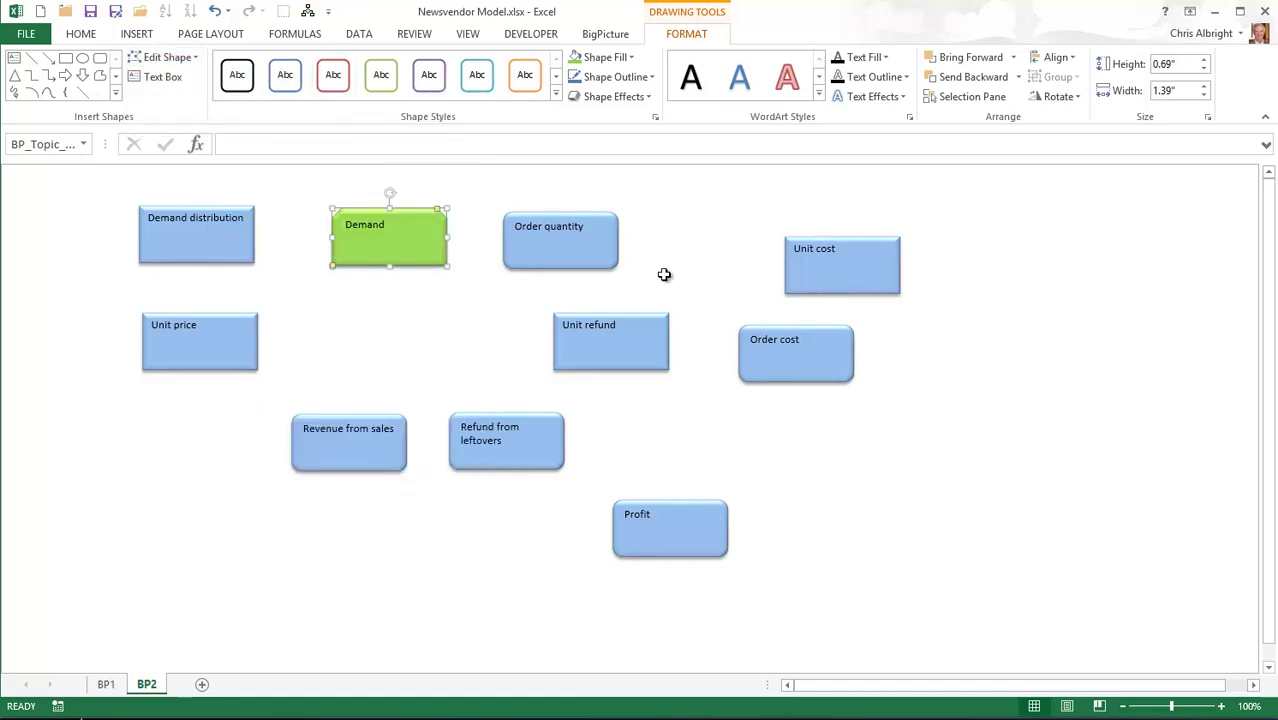
# Step: Fill the Order quantity topic with a light red theme colour and change its shape to an oval
pyautogui.click(585, 240)
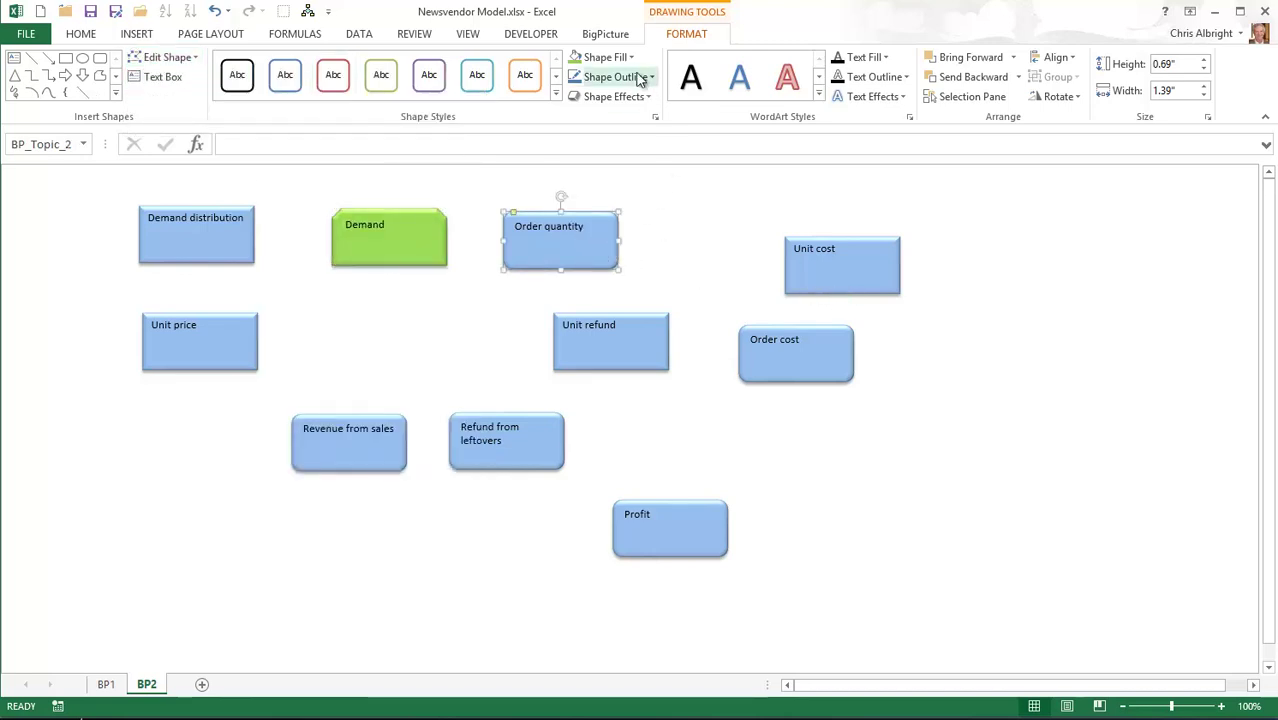
pyautogui.click(608, 57)
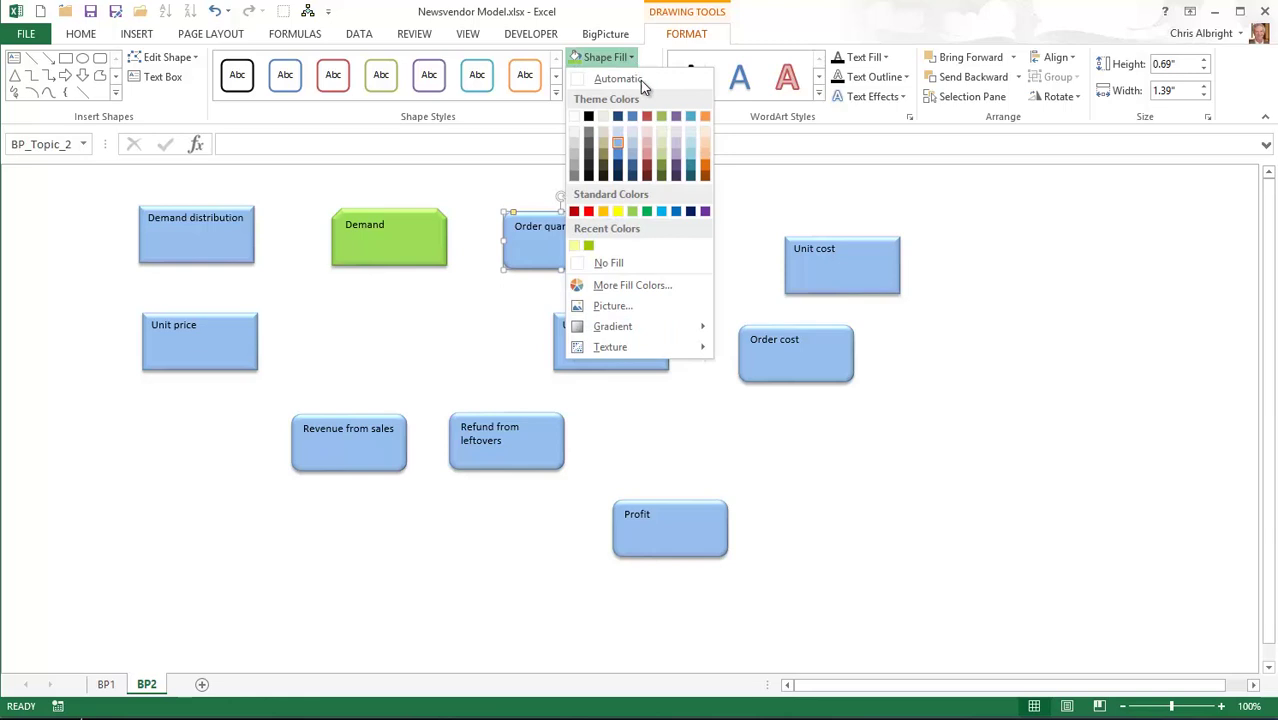
pyautogui.click(648, 150)
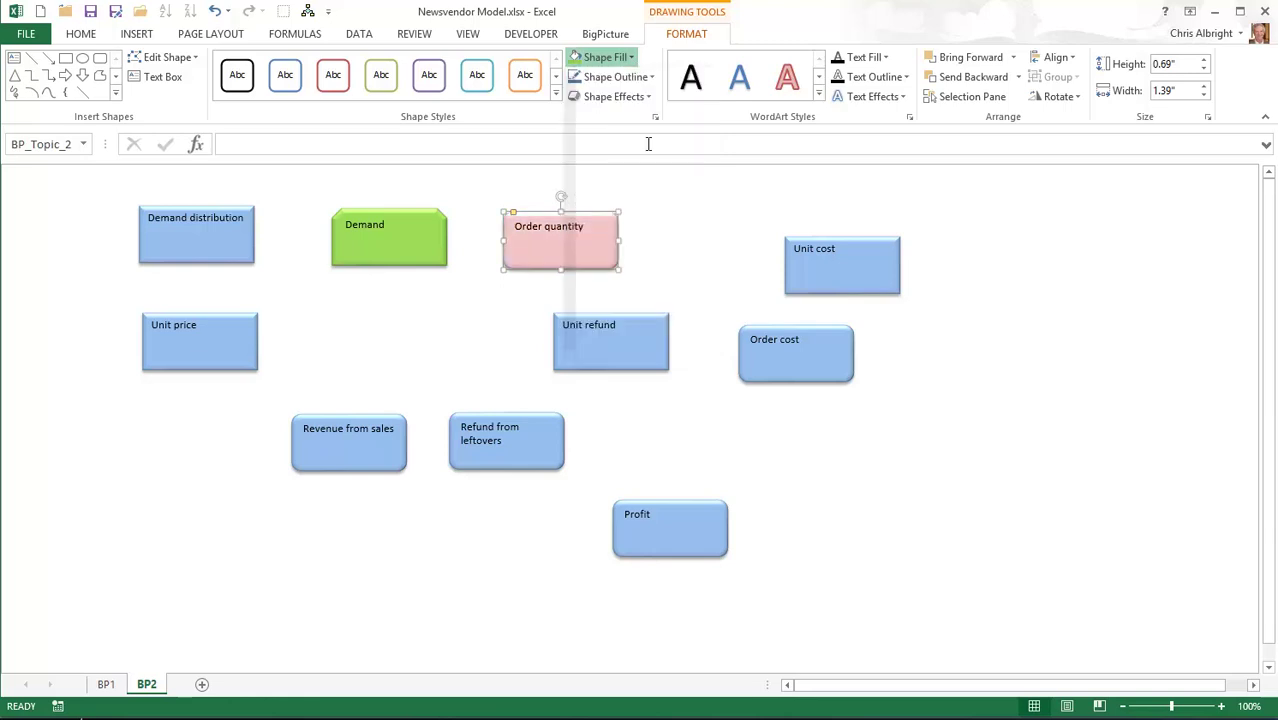
pyautogui.click(193, 60)
pyautogui.moveTo(245, 80)
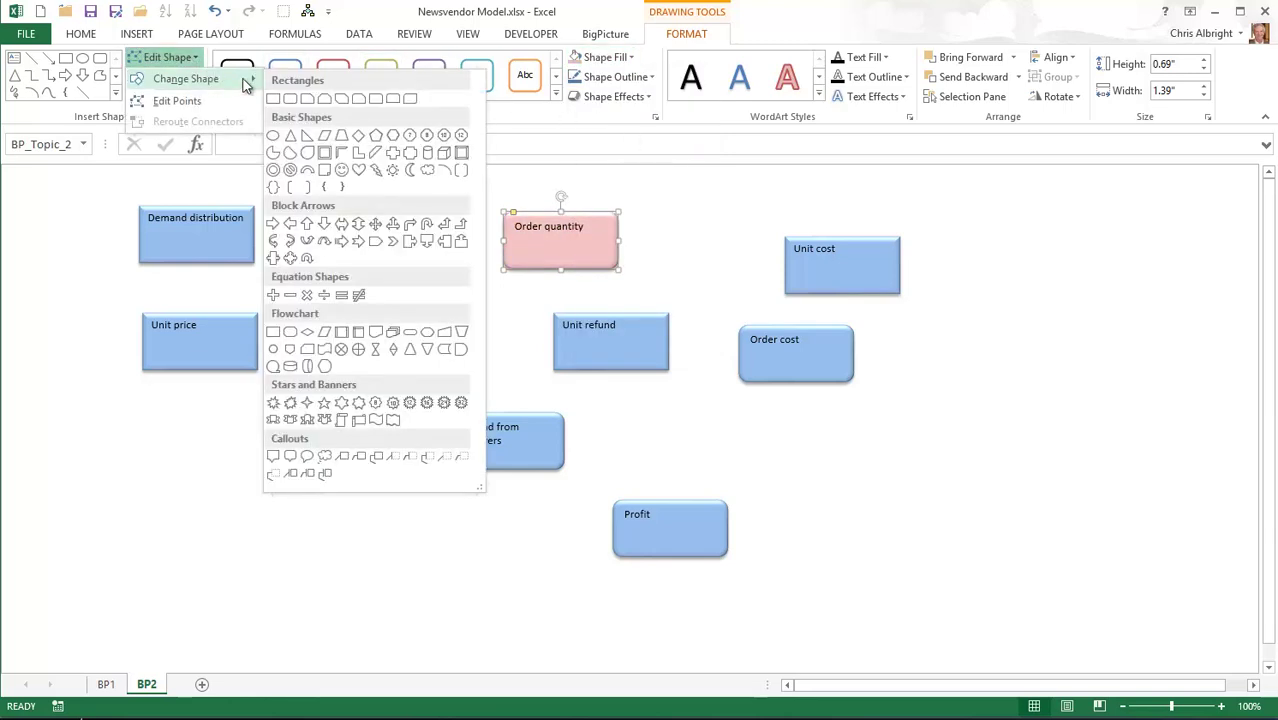
pyautogui.click(273, 137)
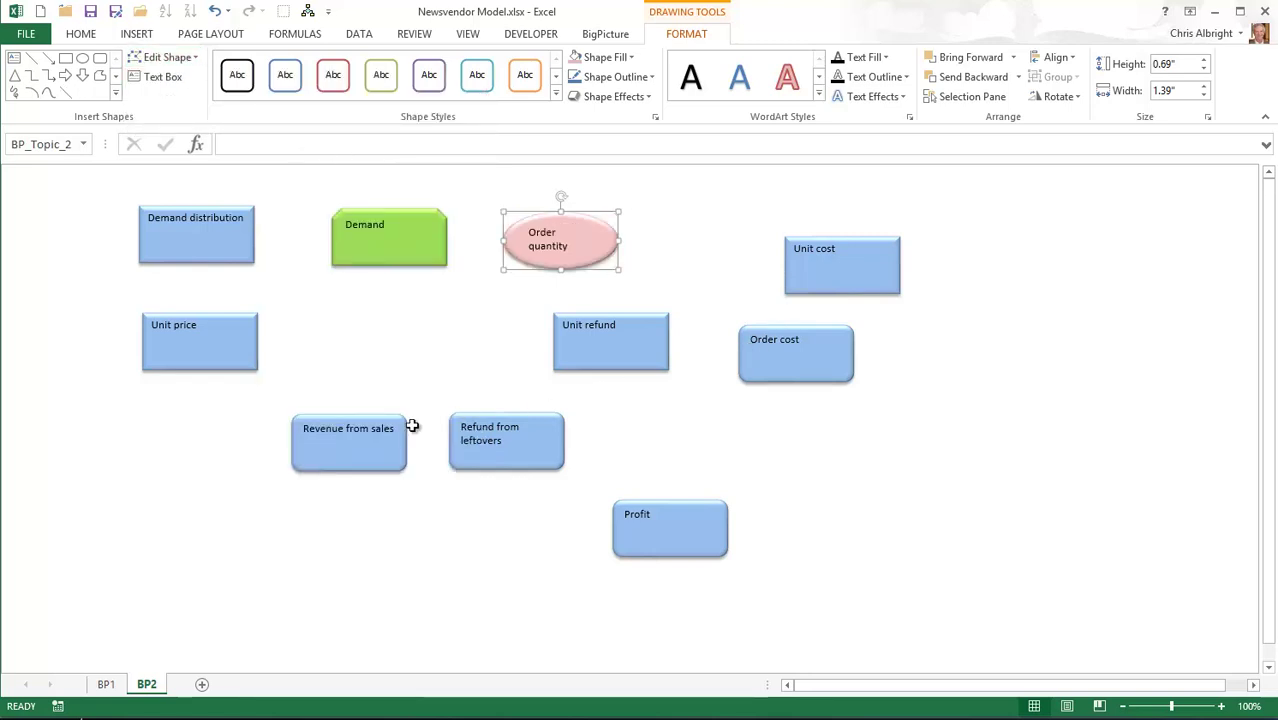
# Step: Fill the Revenue from sales, Refund from leftovers and Order cost topics with the recently used light yellow
pyautogui.click(329, 434)
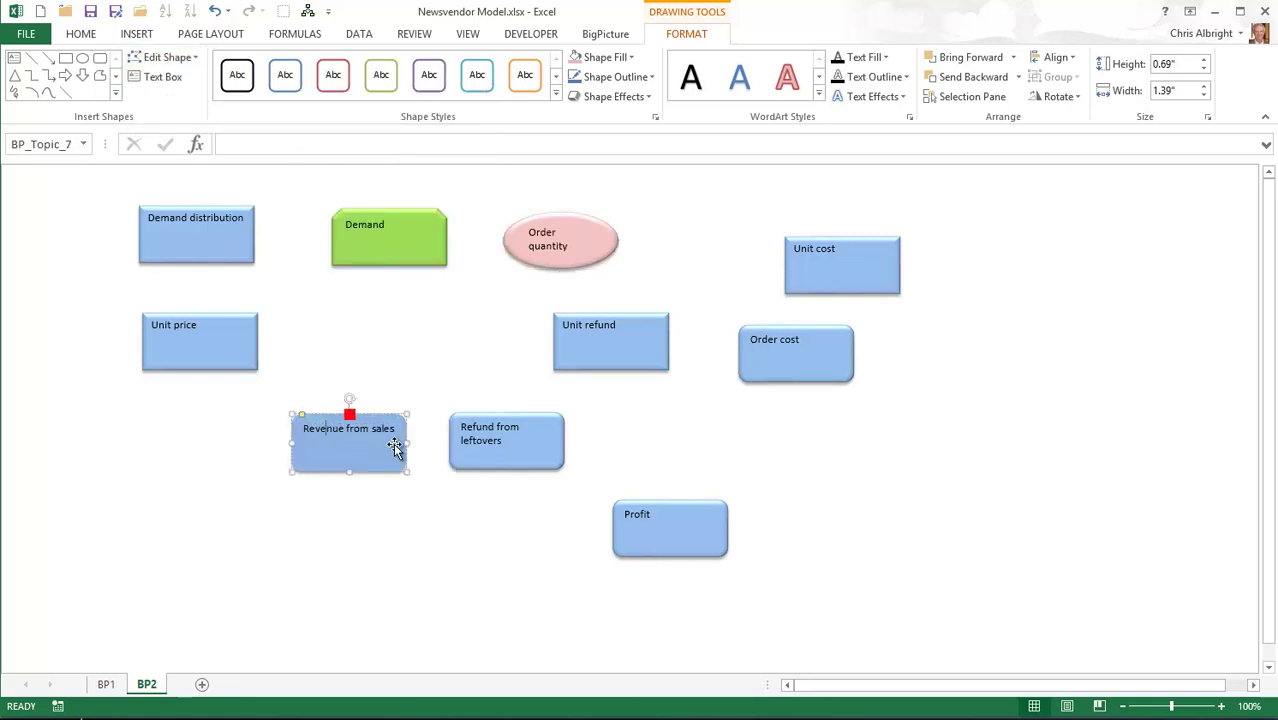
pyautogui.keyDown('shift'); pyautogui.click(482, 449); pyautogui.keyUp('shift')
pyautogui.keyDown('shift'); pyautogui.click(804, 360); pyautogui.keyUp('shift')
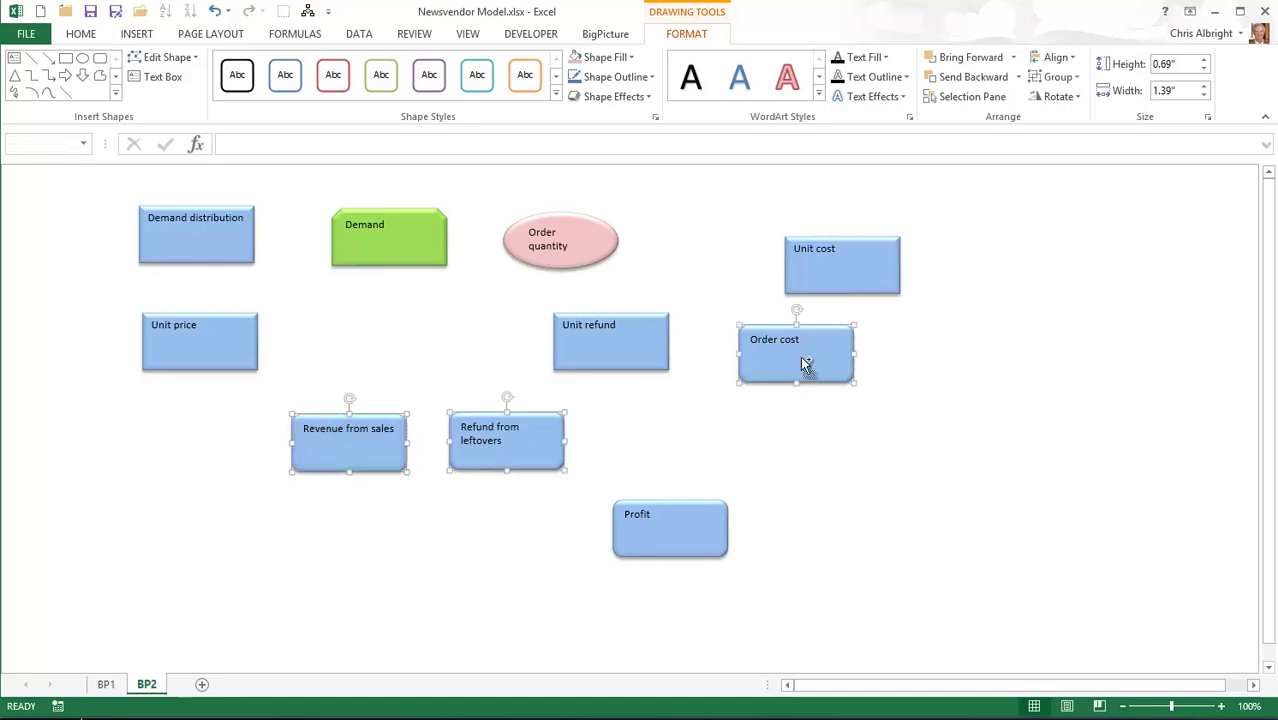
pyautogui.click(630, 58)
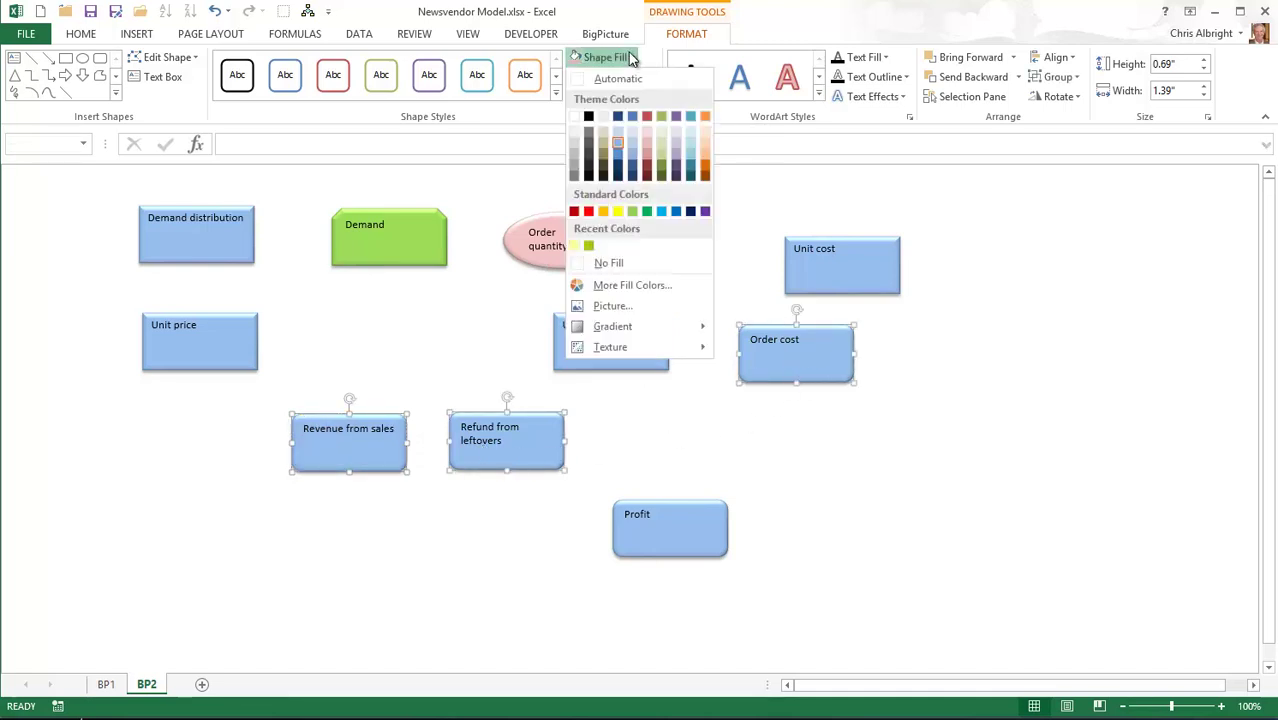
pyautogui.click(575, 246)
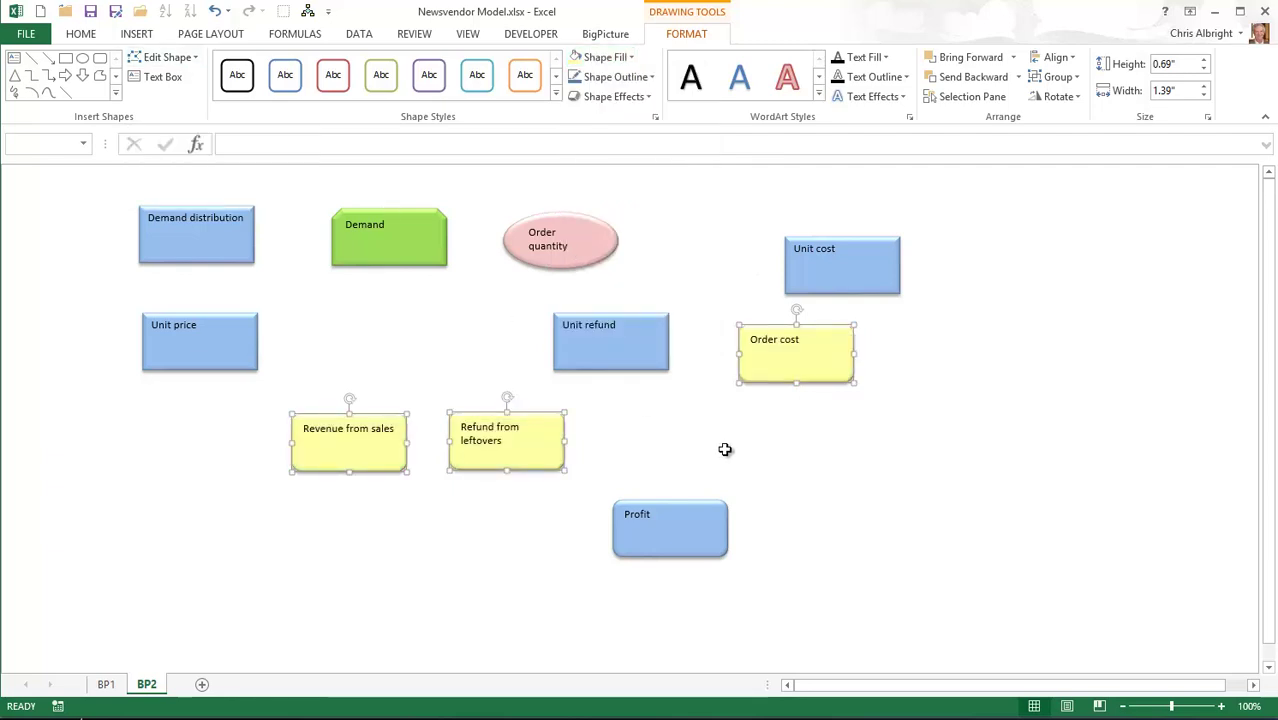
# Step: Fill the Profit topic with a light grey theme colour and change its shape to a frame
pyautogui.click(697, 535)
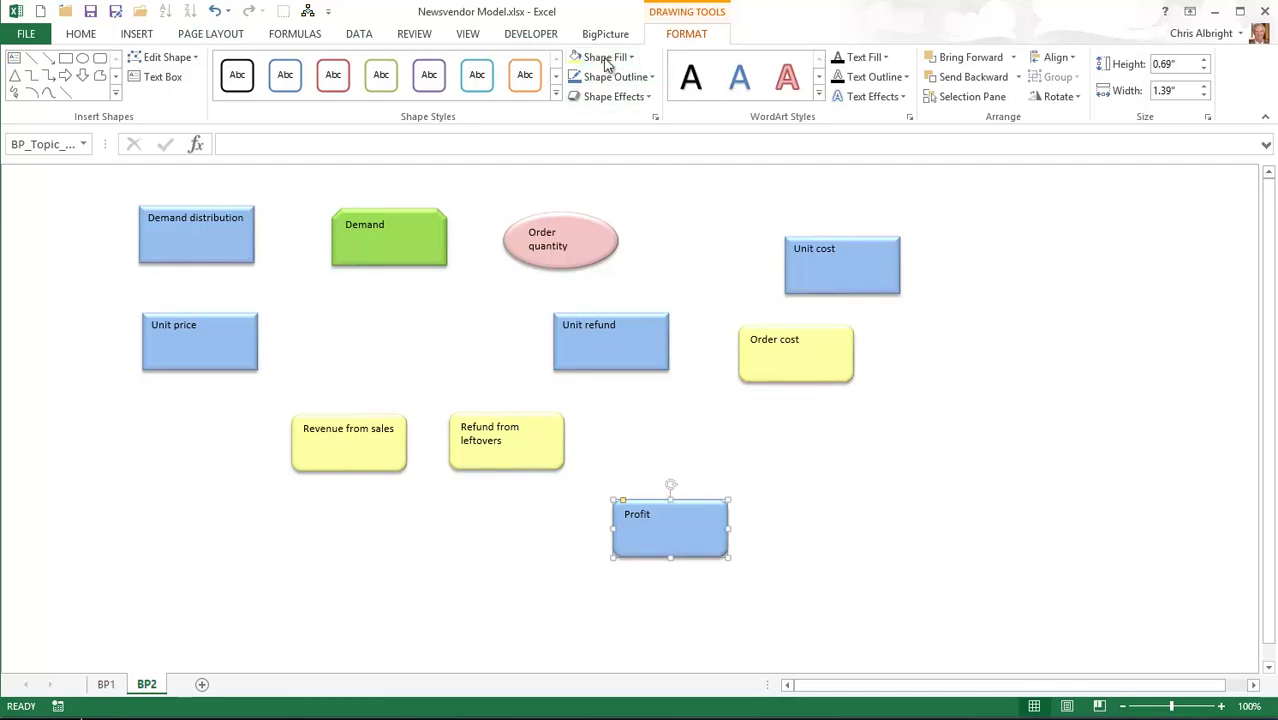
pyautogui.click(631, 58)
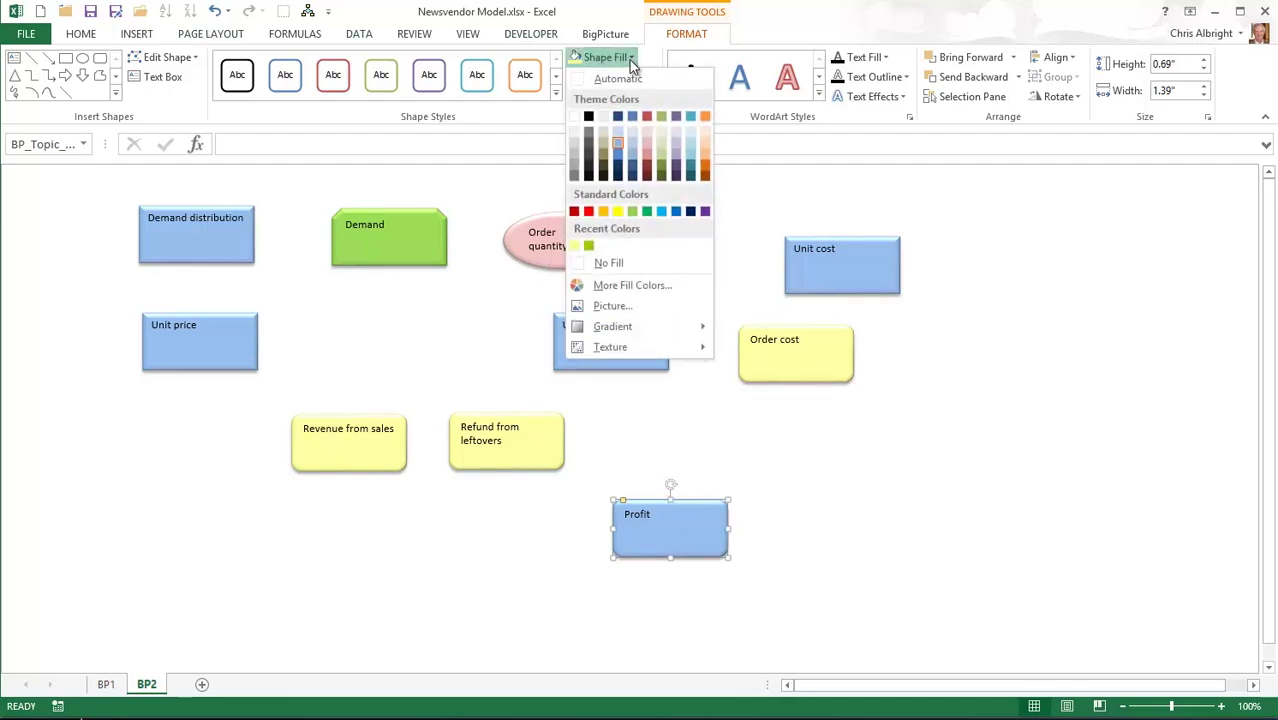
pyautogui.click(576, 157)
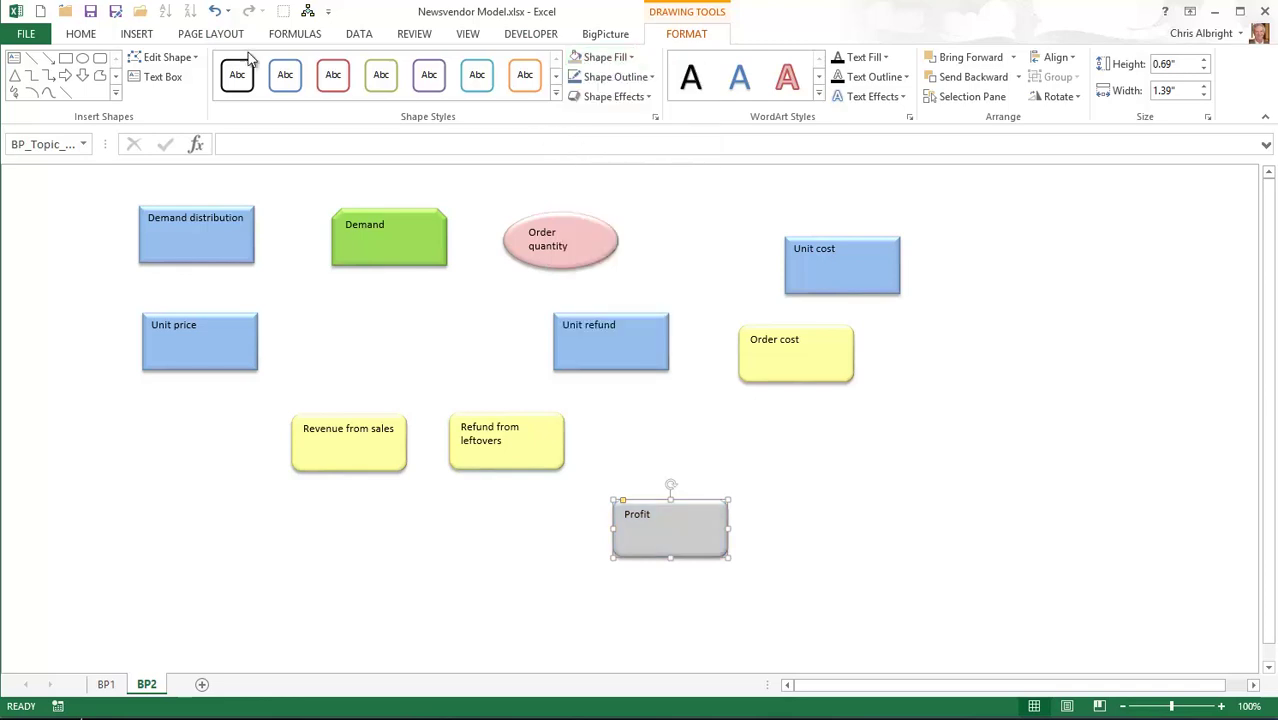
pyautogui.click(165, 57)
pyautogui.moveTo(242, 80)
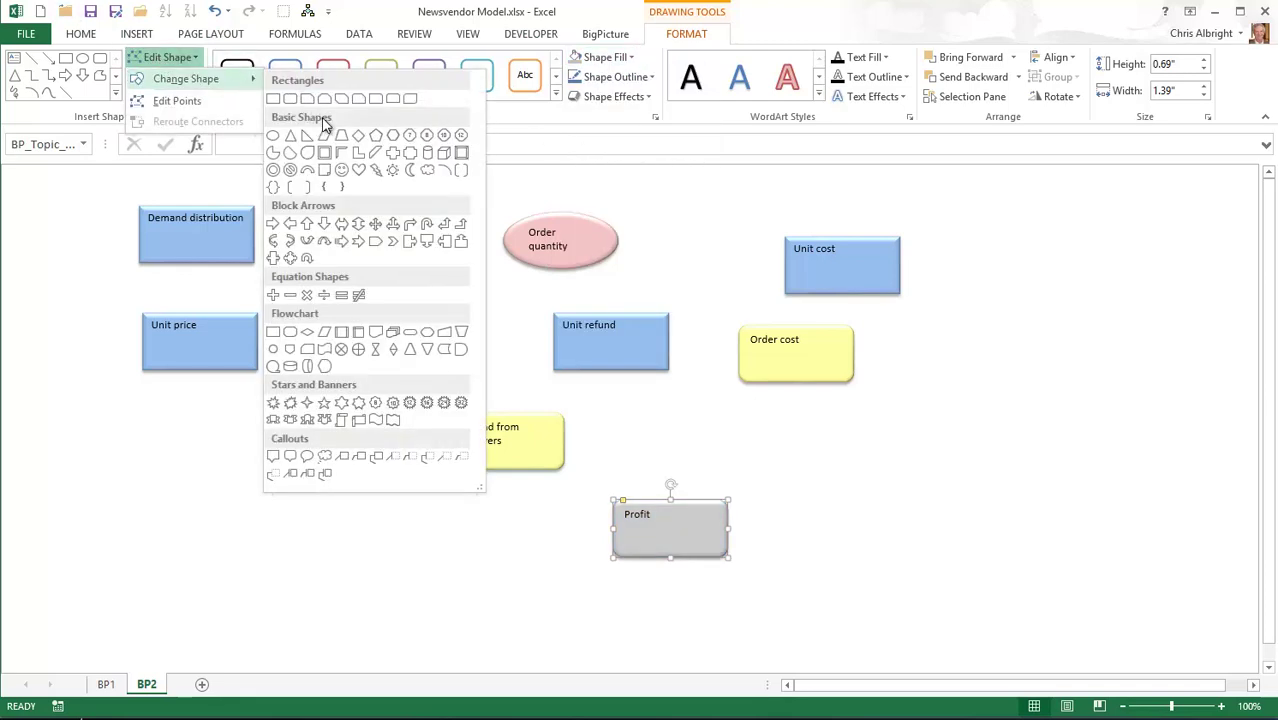
pyautogui.click(323, 154)
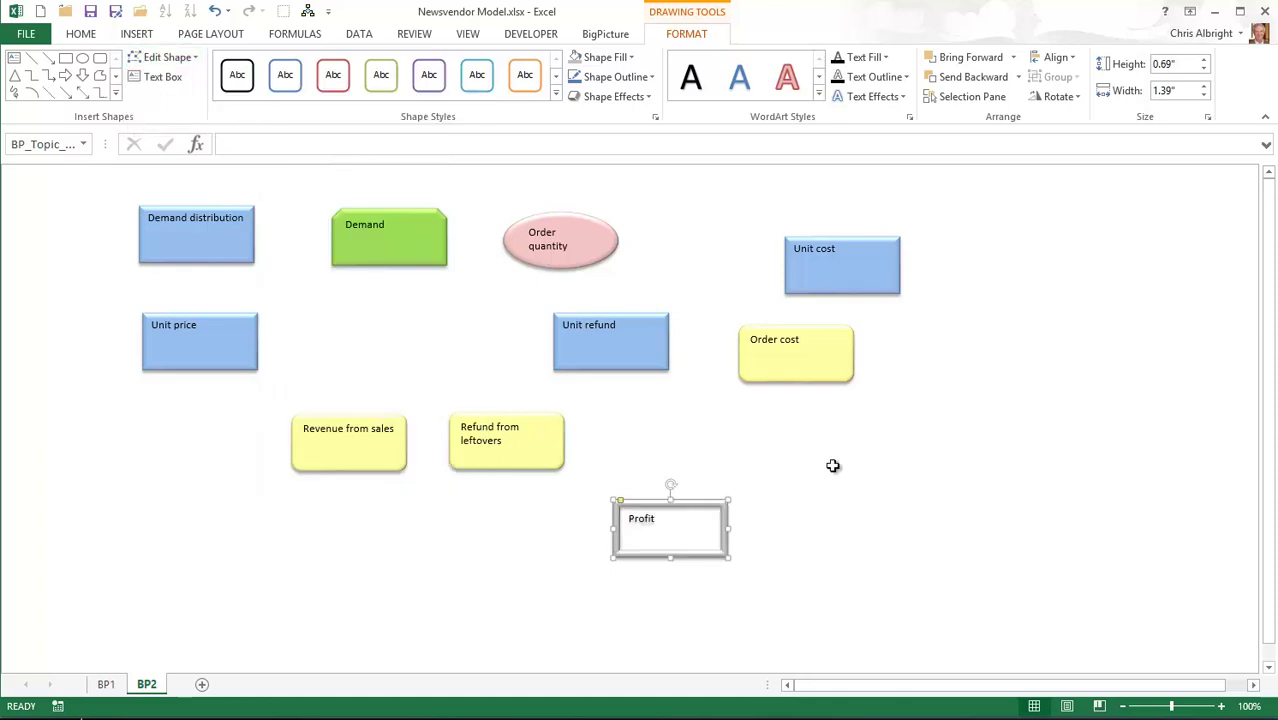
pyautogui.click(931, 511)
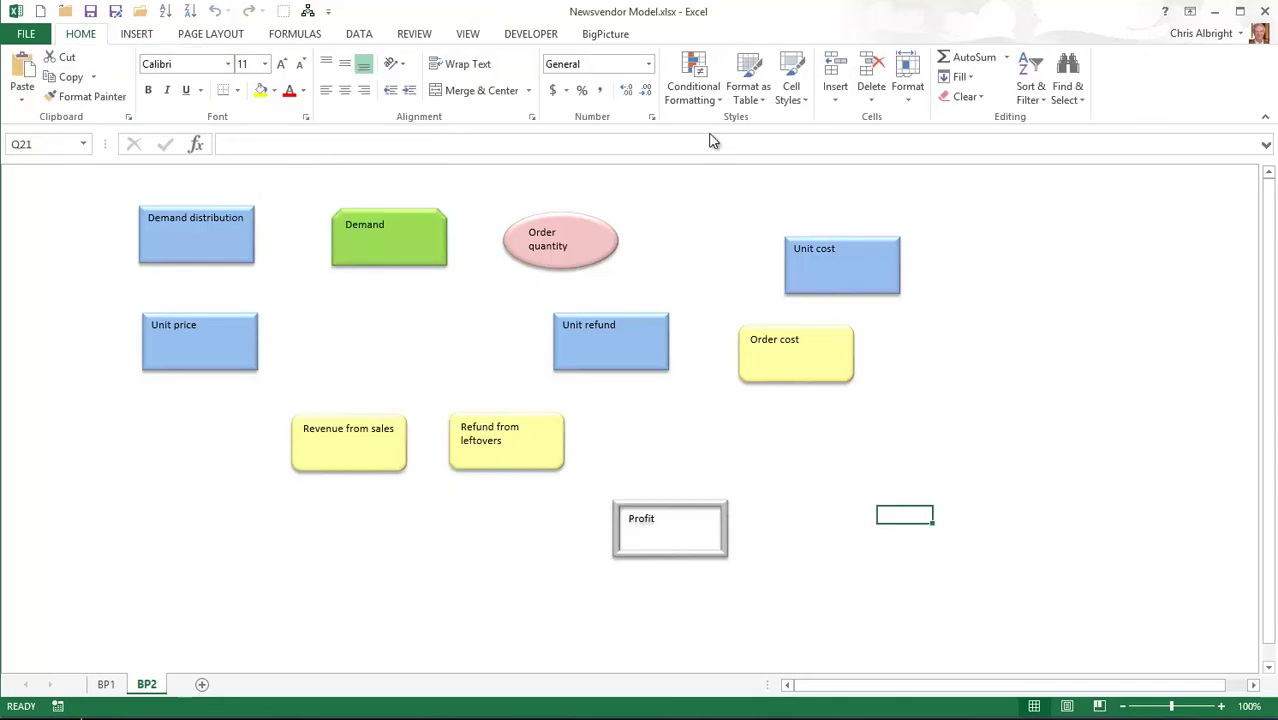
# Step: Select all topics on the map and increase their font size to 11
pyautogui.click(598, 34)
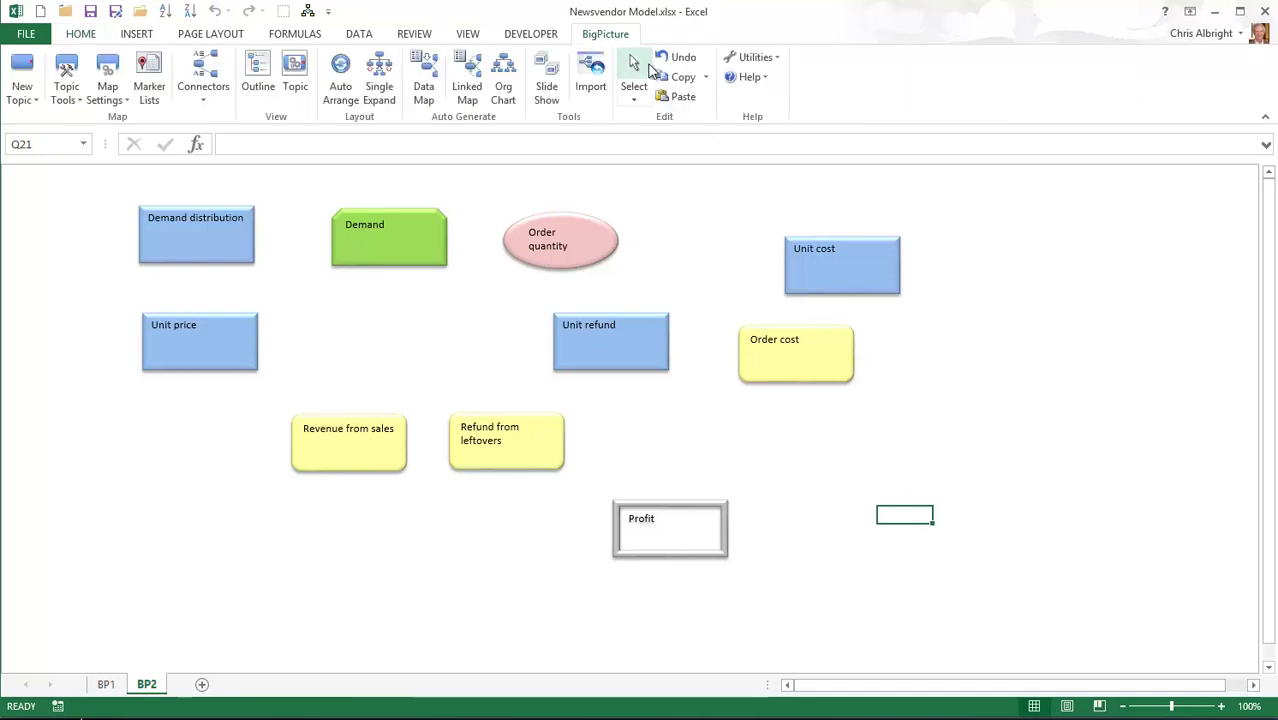
pyautogui.click(639, 94)
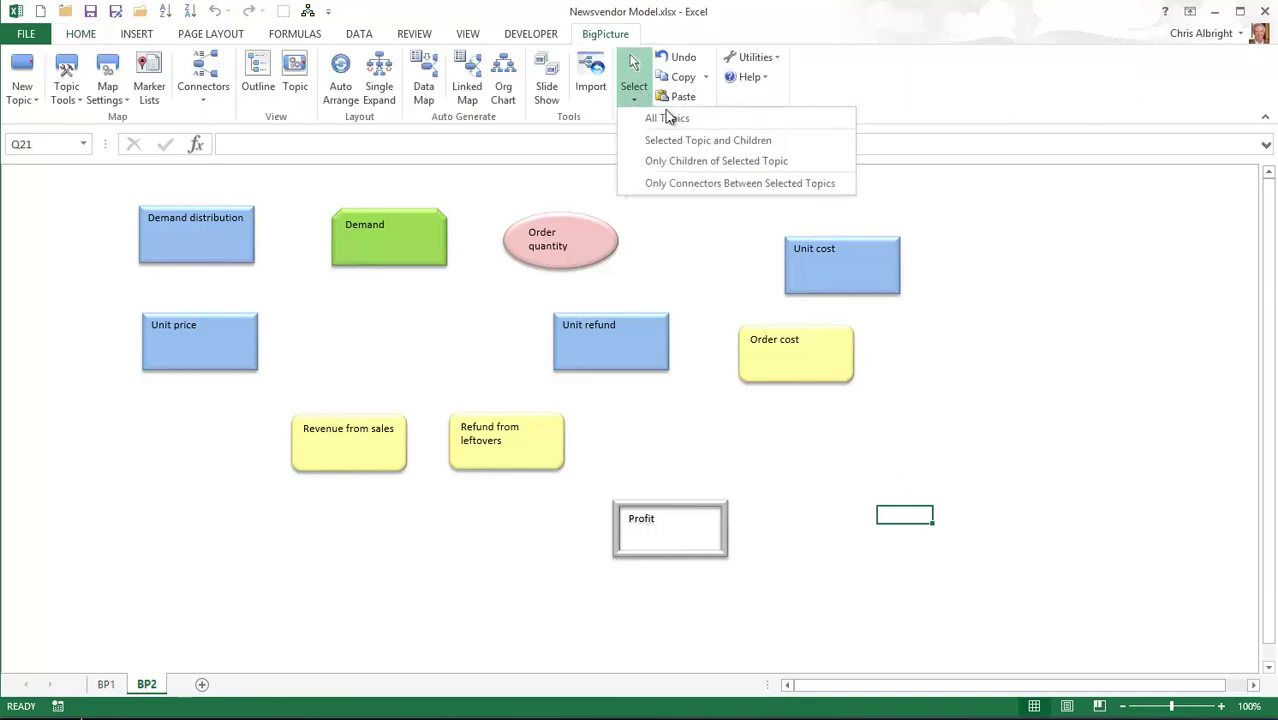
pyautogui.click(668, 119)
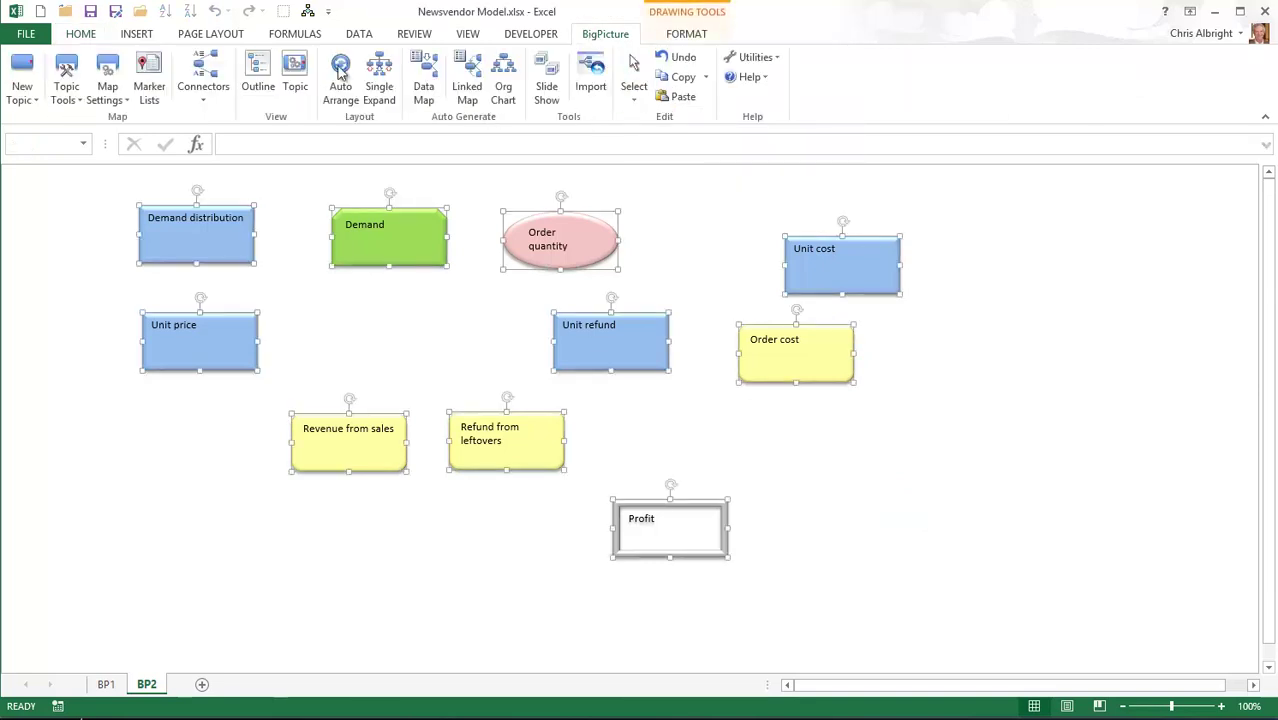
pyautogui.click(82, 34)
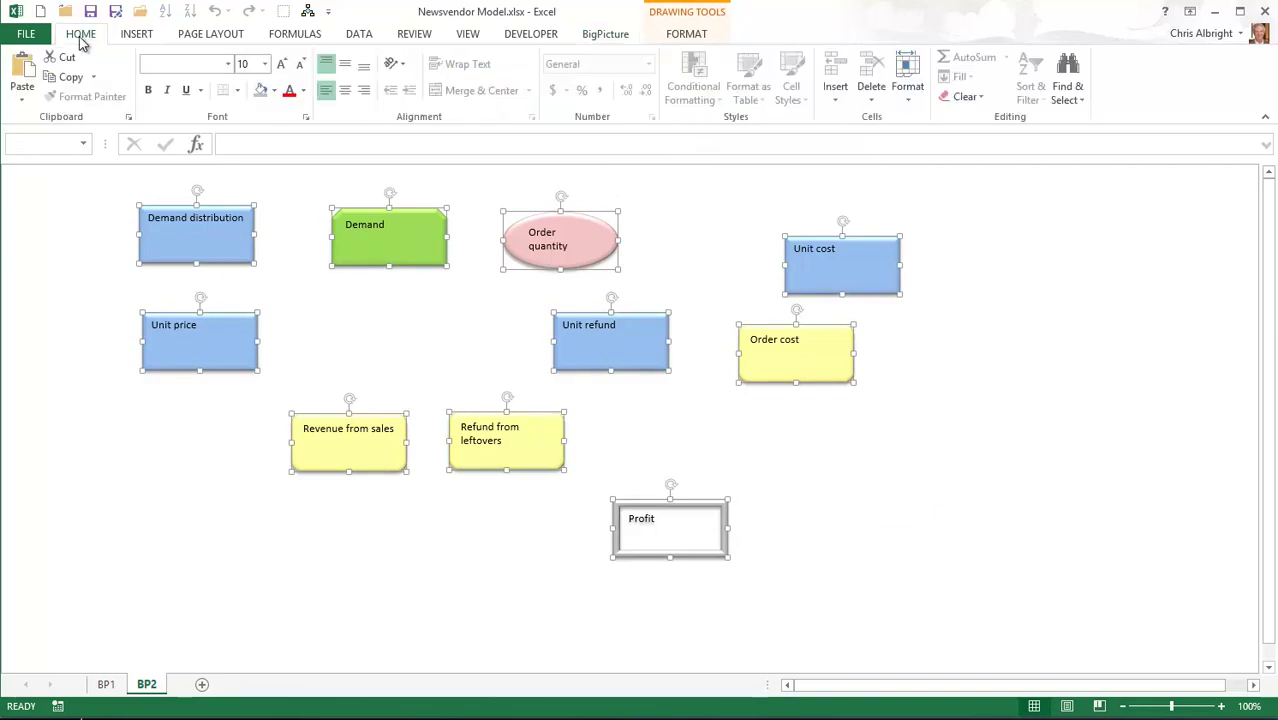
pyautogui.click(282, 64)
pyautogui.click(282, 64)
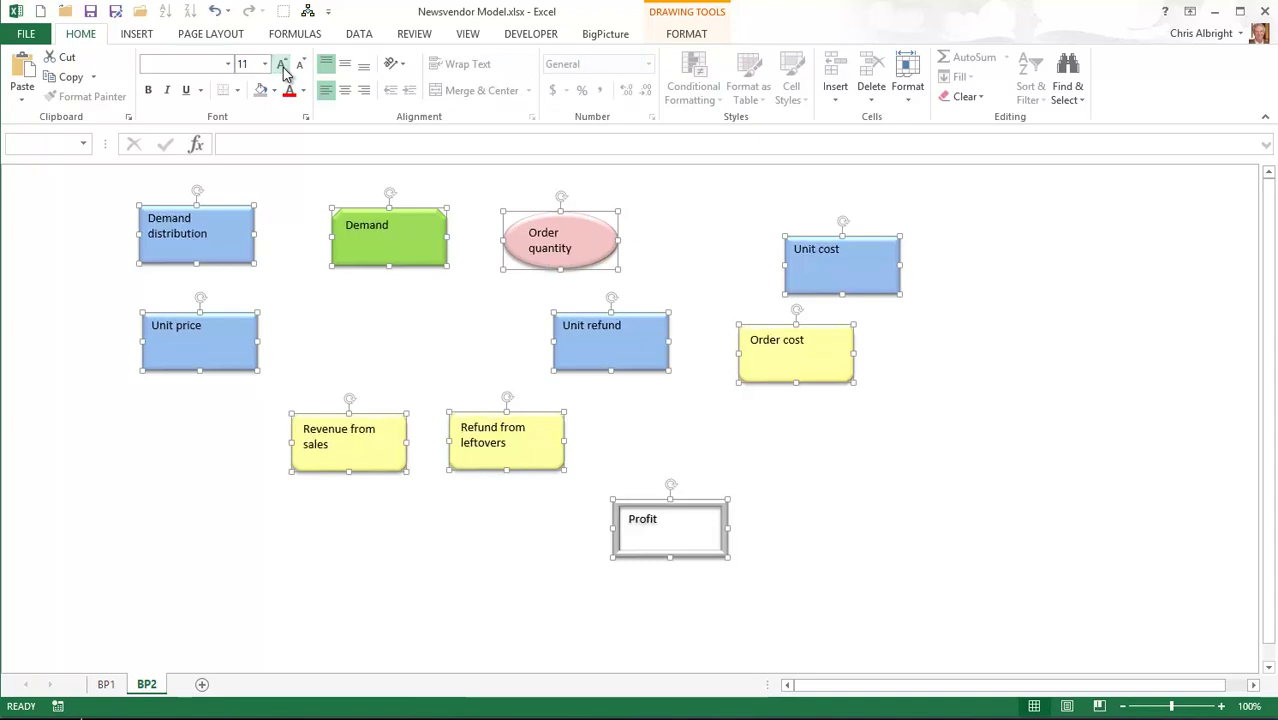
# Step: Centre the text of all selected topics both vertically and horizontally, and deselect them
pyautogui.click(344, 65)
pyautogui.click(344, 90)
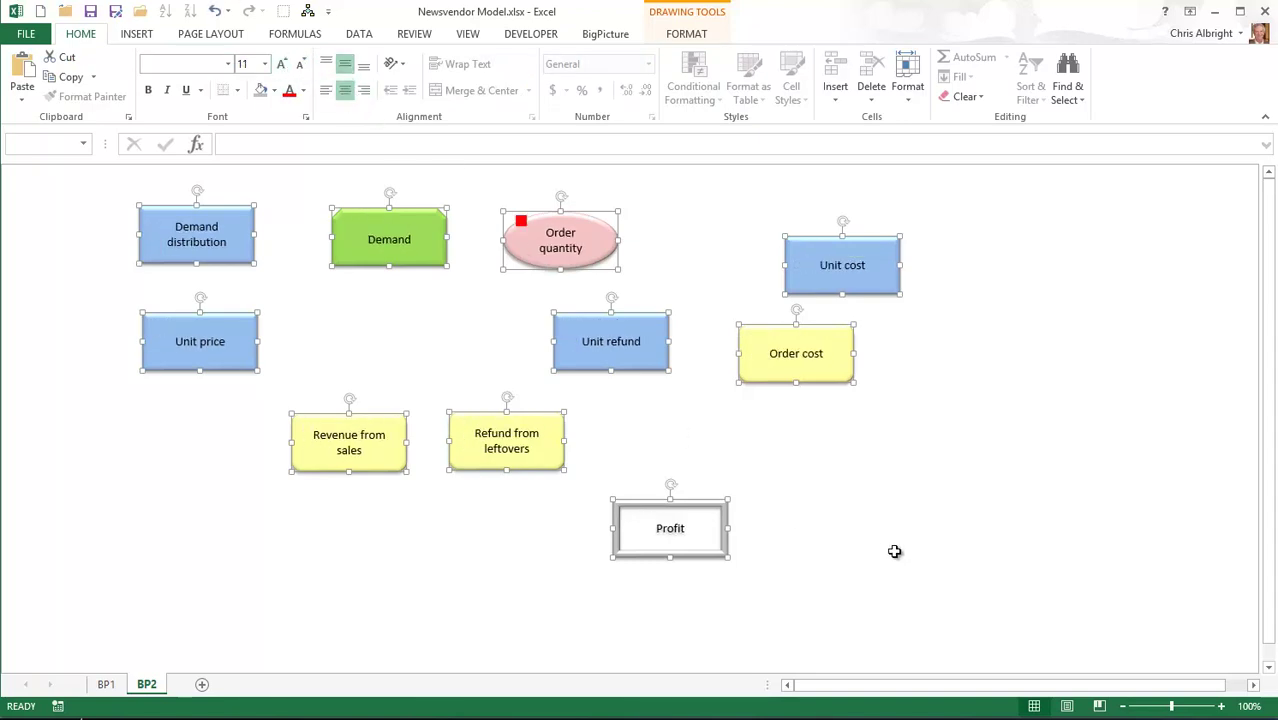
pyautogui.click(871, 515)
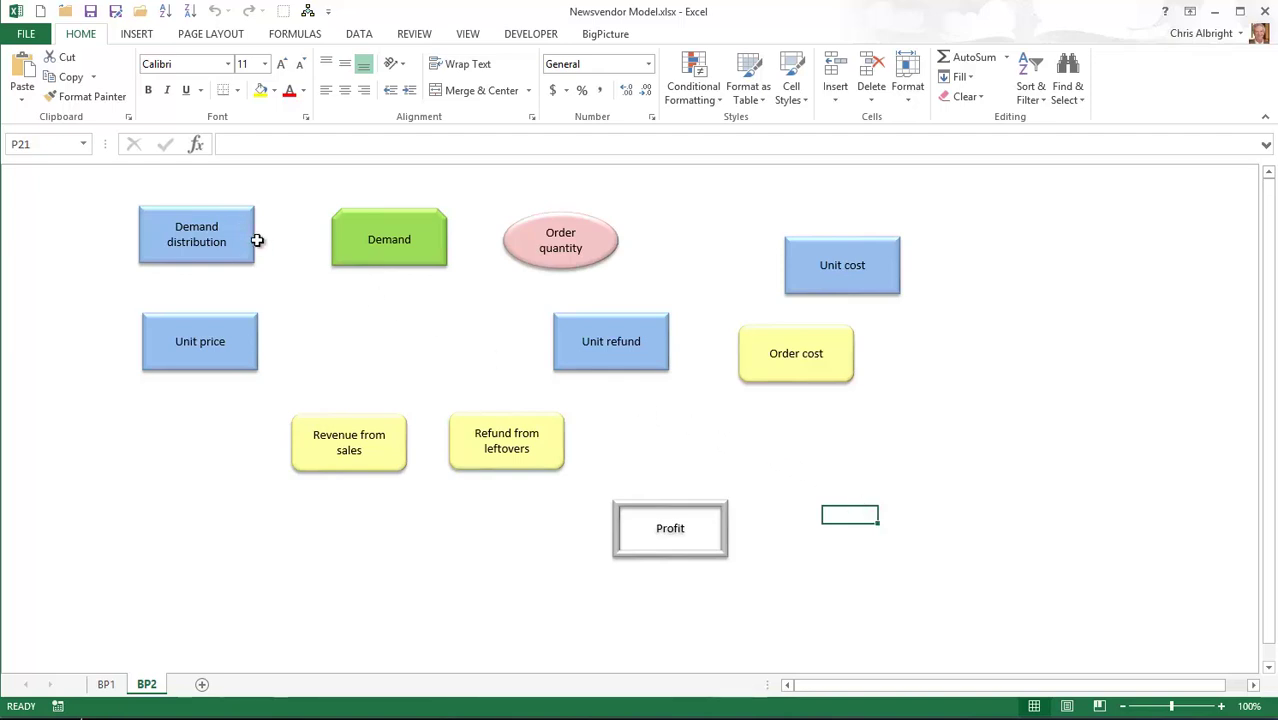
# Step: Connect Demand distribution to Demand, connect Demand, Unit price and Order quantity to Revenue from sales, and connect Demand to Refund from leftovers
pyautogui.moveTo(255, 240); pyautogui.dragTo(351, 421)
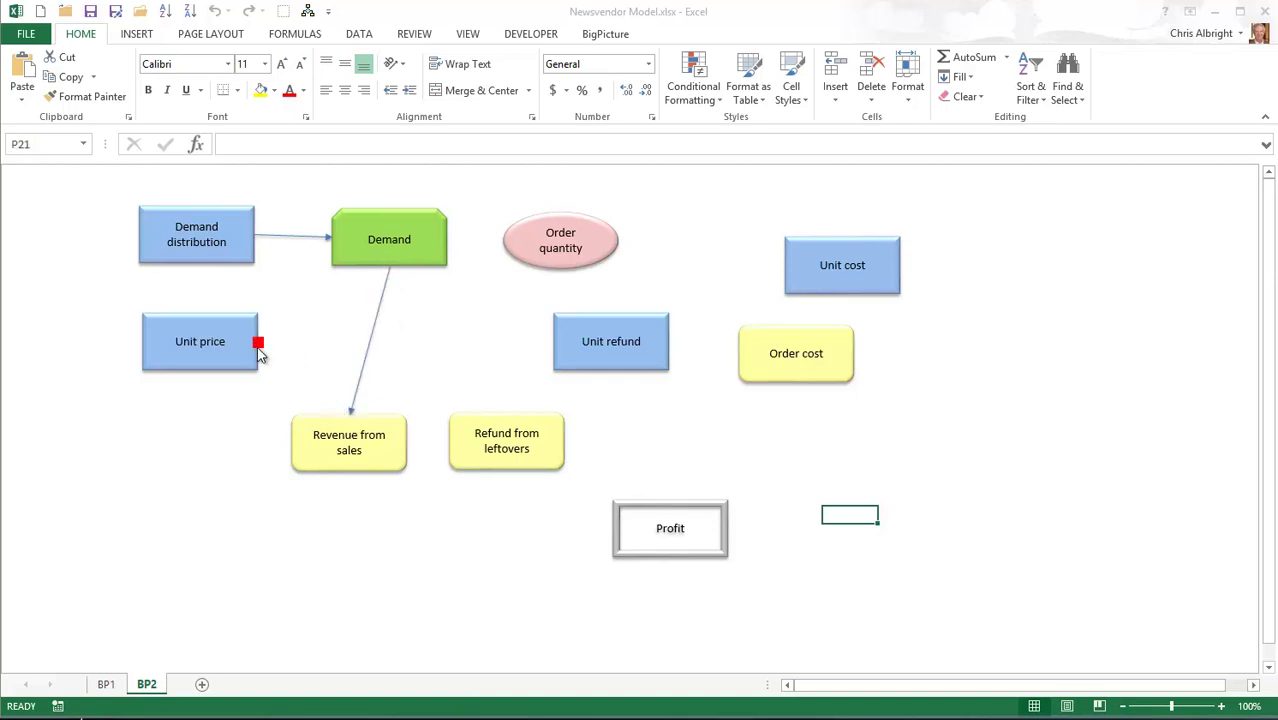
pyautogui.moveTo(258, 345); pyautogui.dragTo(350, 424)
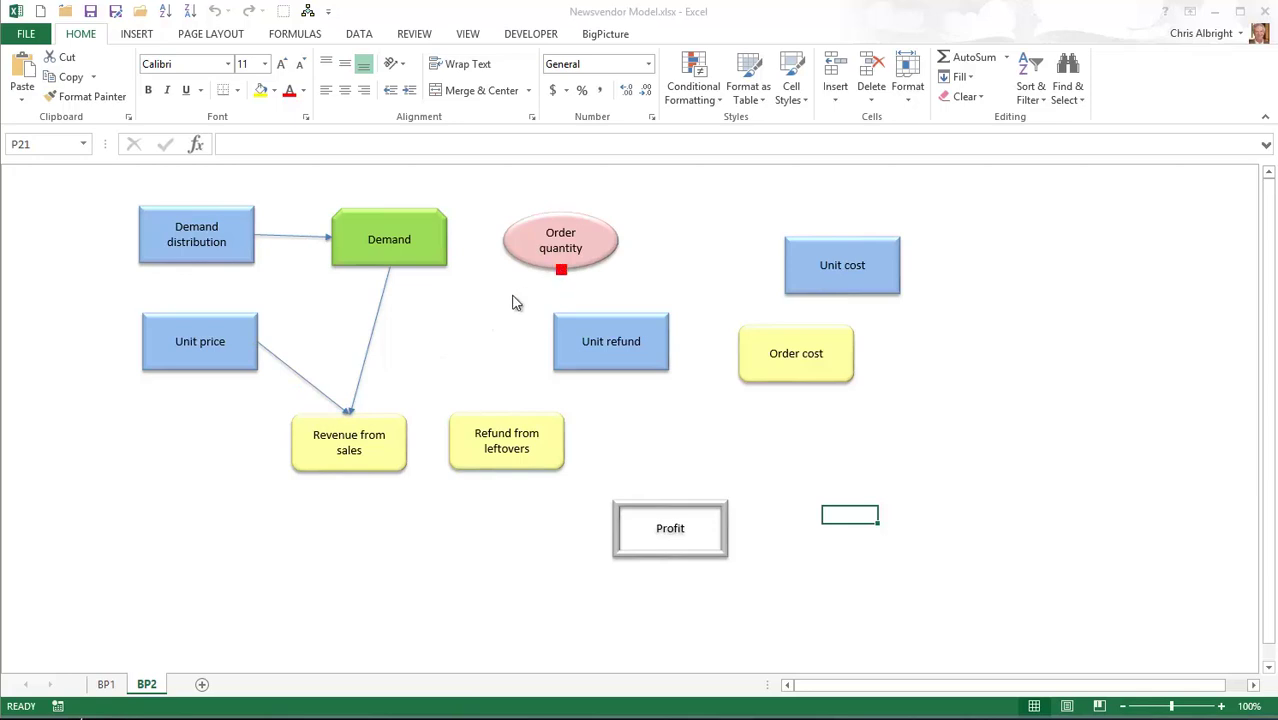
pyautogui.moveTo(561, 269); pyautogui.dragTo(349, 417)
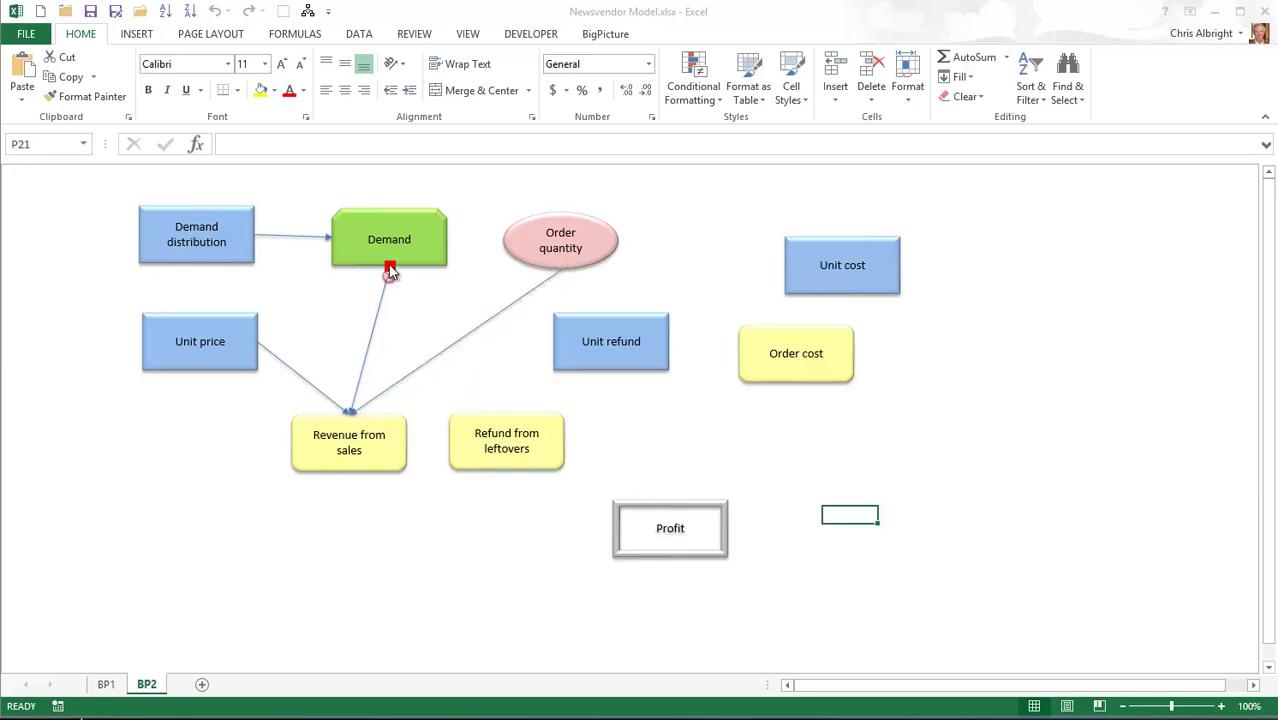
pyautogui.moveTo(391, 275); pyautogui.dragTo(512, 423)
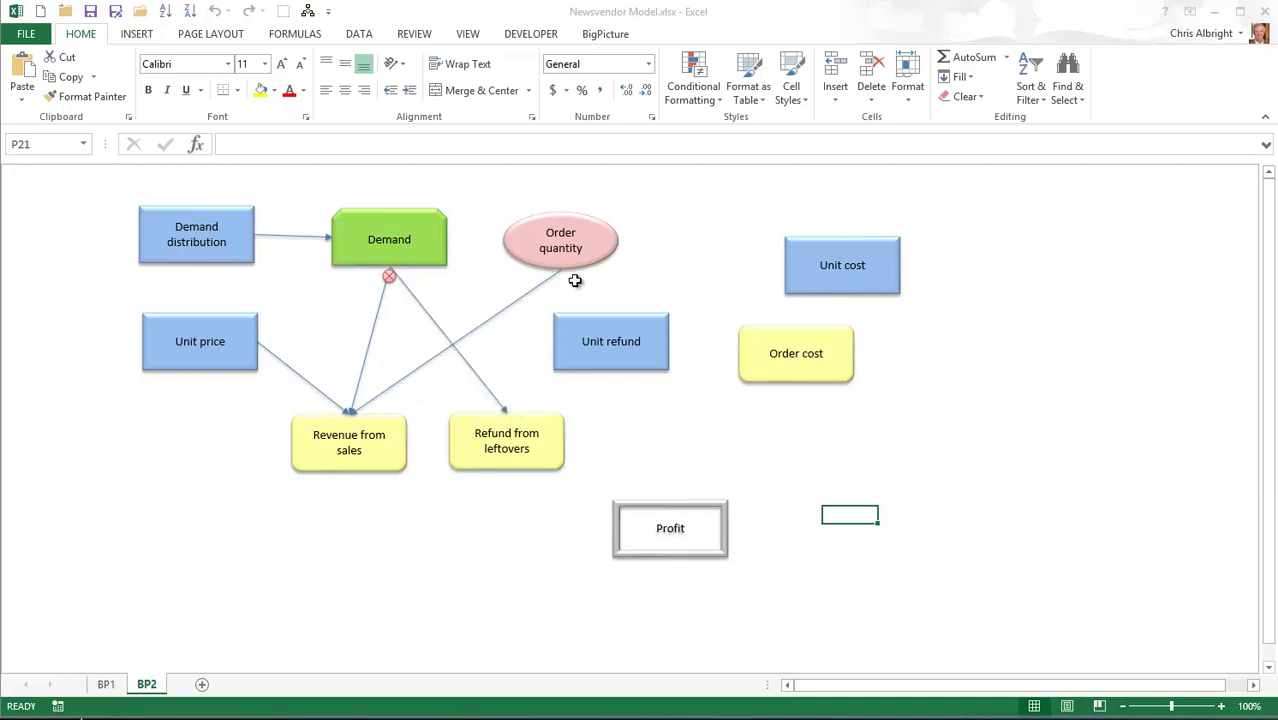
pyautogui.moveTo(562, 277); pyautogui.dragTo(511, 414)
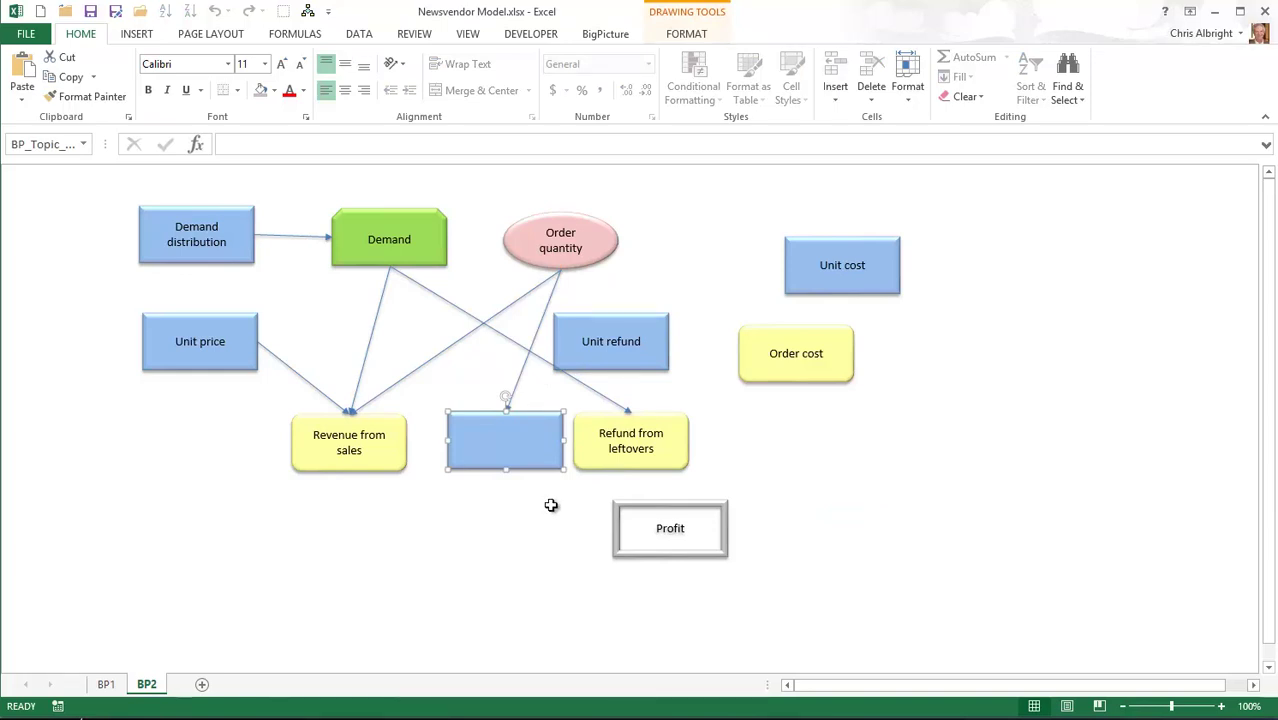
pyautogui.press('Delete')
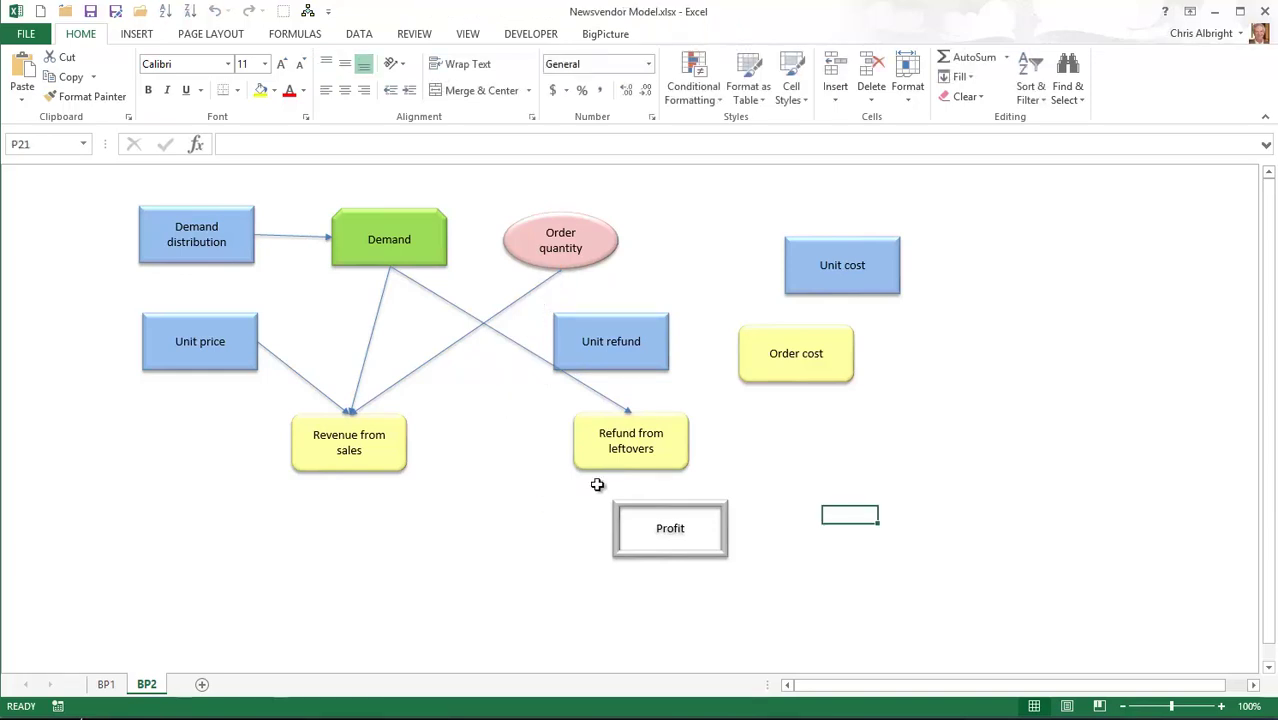
pyautogui.click(631, 447)
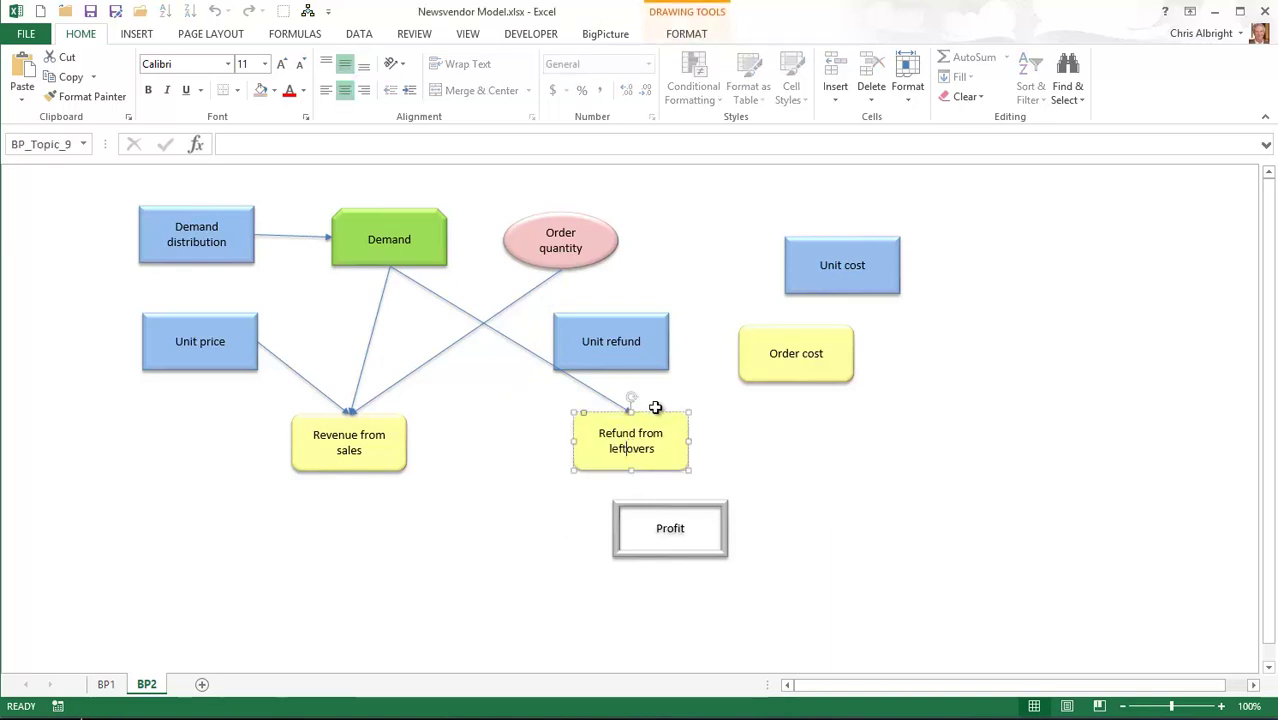
pyautogui.moveTo(656, 413); pyautogui.dragTo(535, 420)
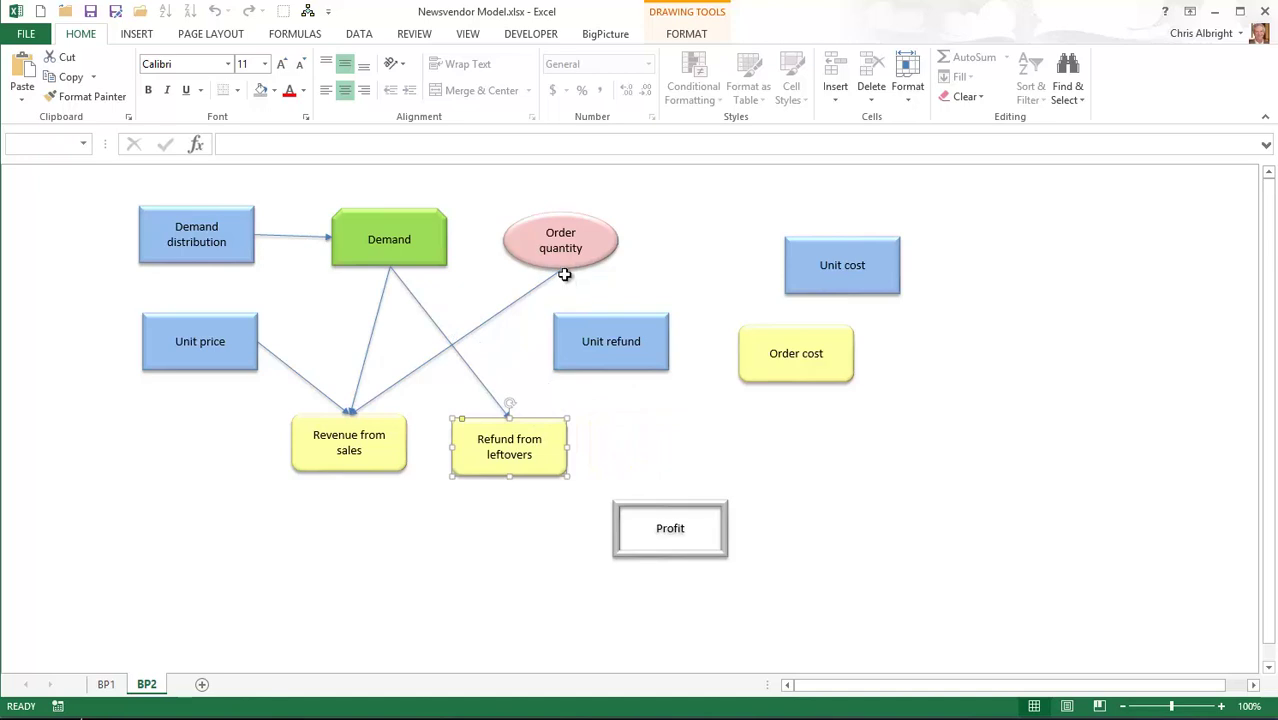
# Step: Connect Order quantity and Unit refund to Refund from leftovers, and connect Unit cost and Order quantity to Order cost
pyautogui.moveTo(562, 270); pyautogui.dragTo(511, 419)
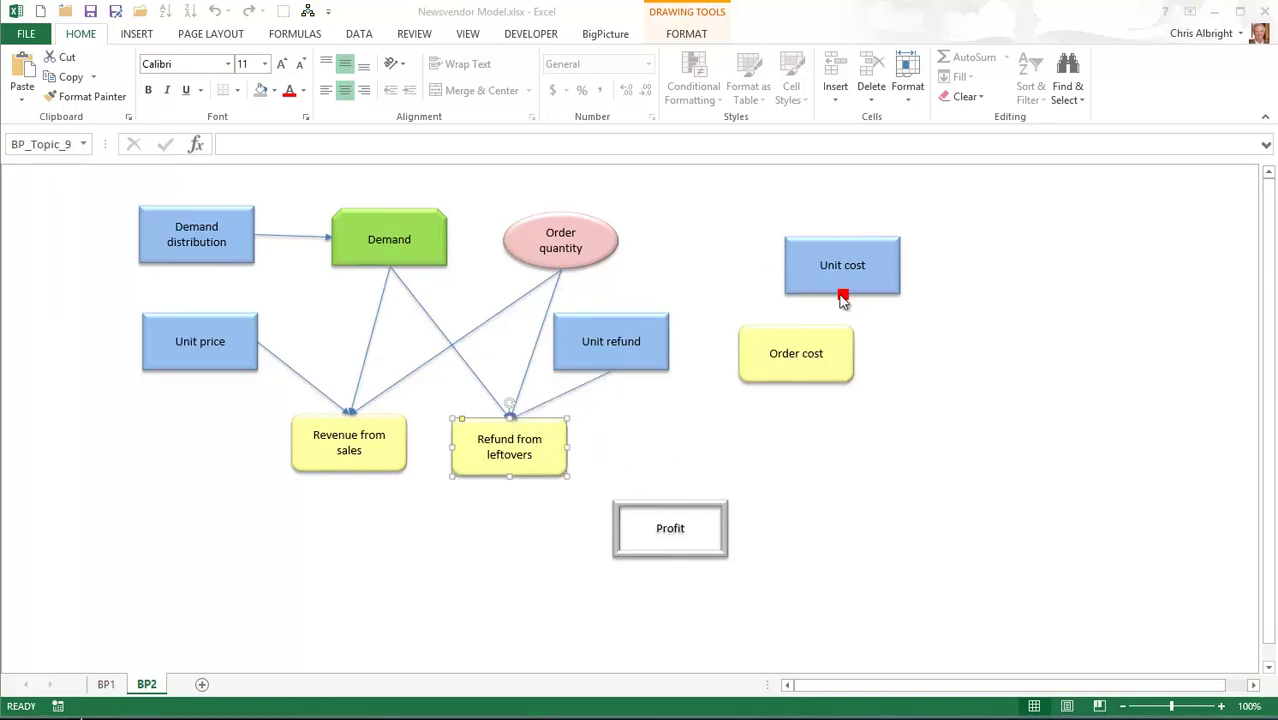
pyautogui.moveTo(841, 298); pyautogui.dragTo(798, 334)
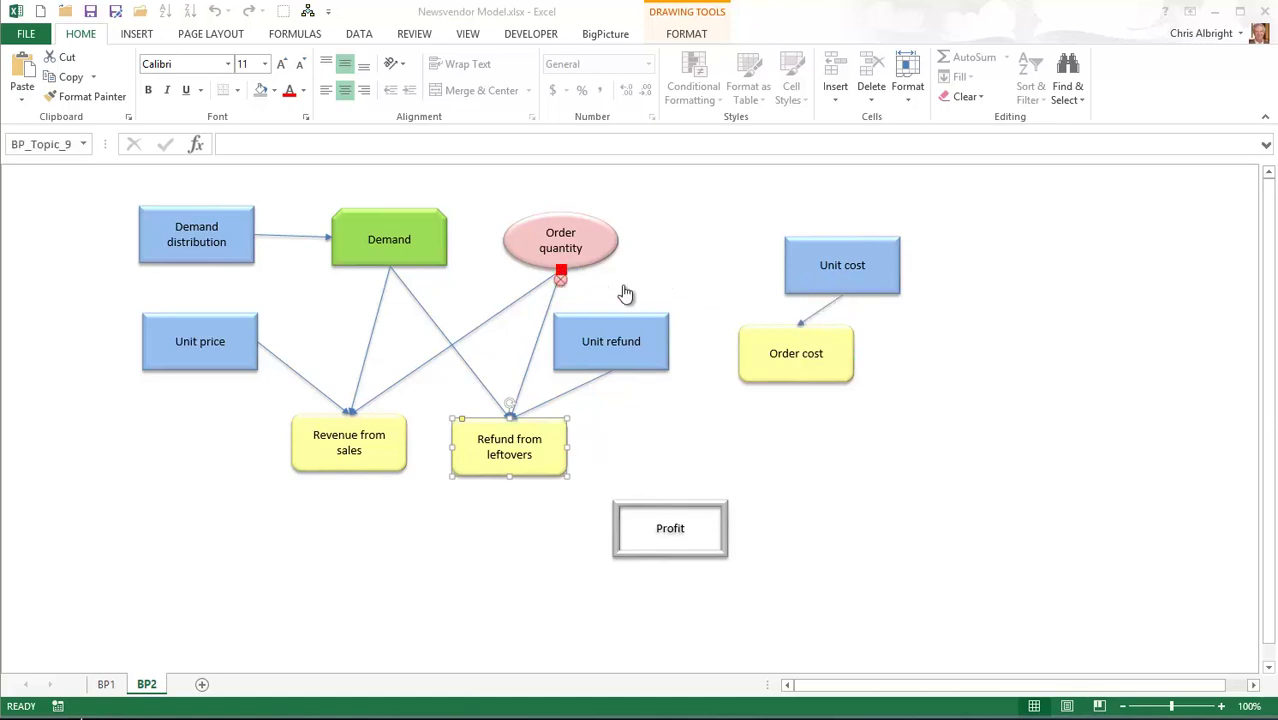
pyautogui.moveTo(634, 294); pyautogui.dragTo(797, 333)
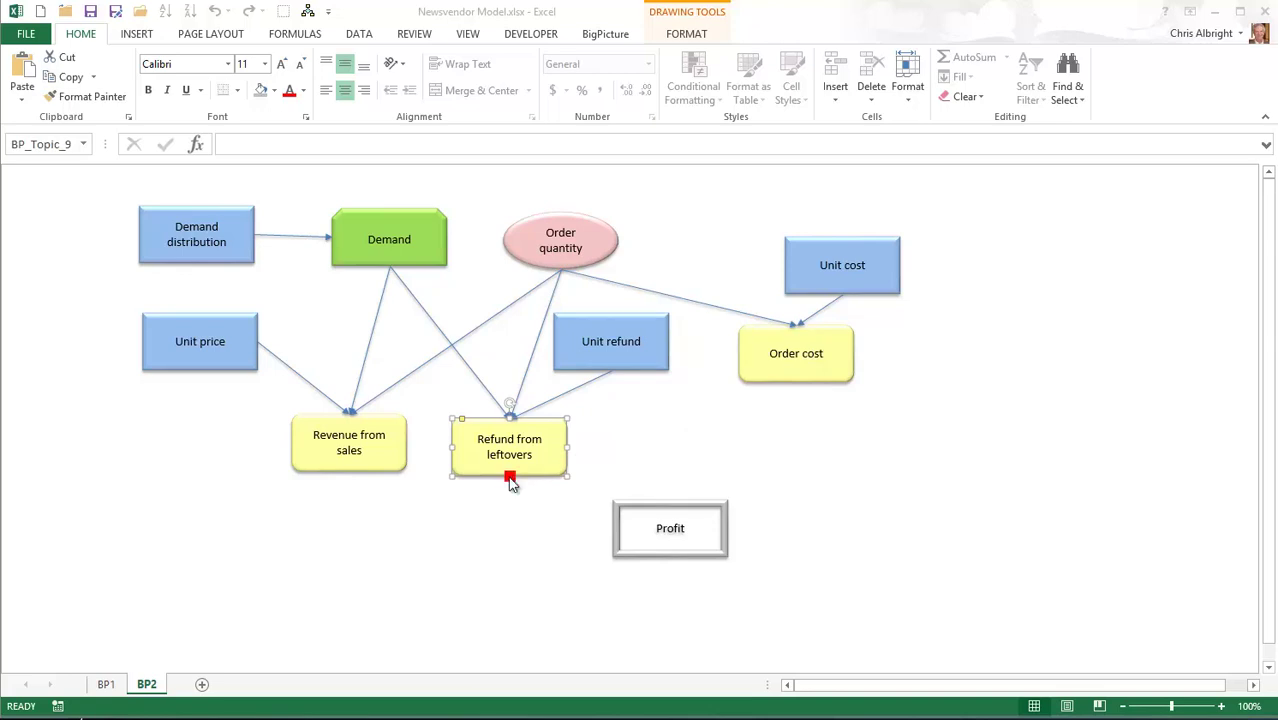
# Step: Connect Refund from leftovers, Revenue from sales and Order cost to Profit, and reposition Order cost slightly lower and Profit beneath Order quantity
pyautogui.moveTo(510, 483); pyautogui.dragTo(662, 511)
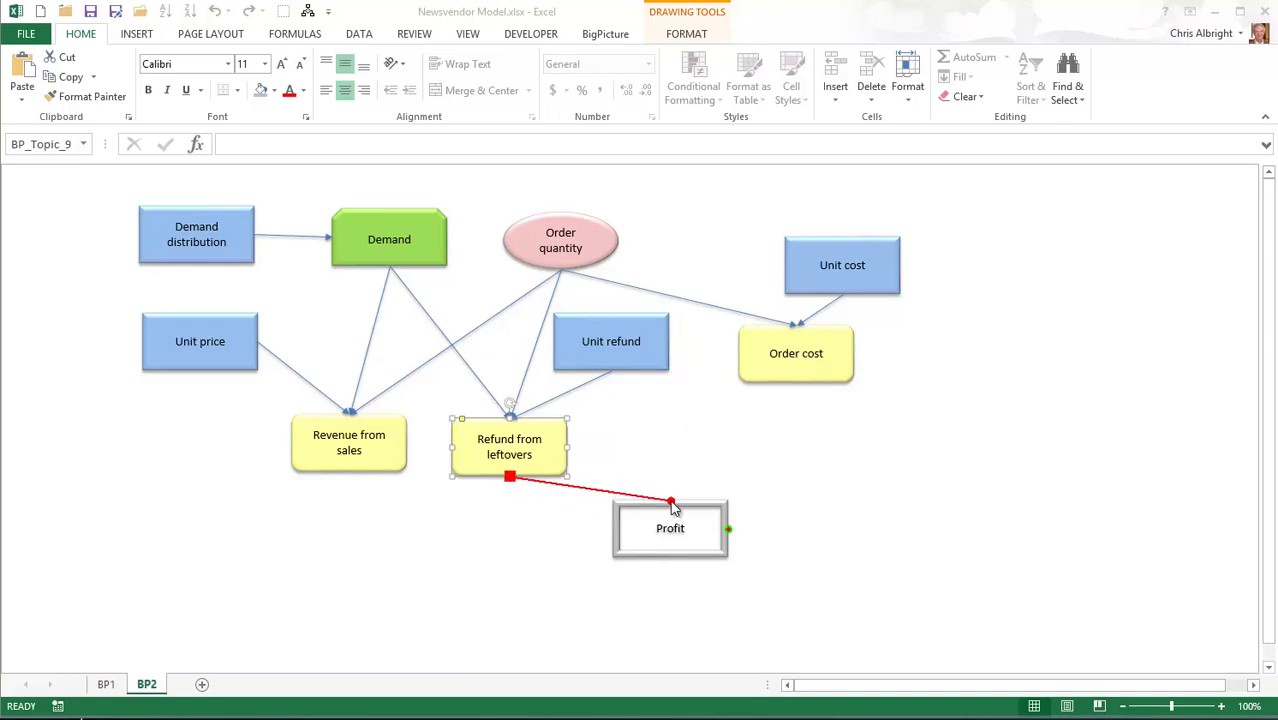
pyautogui.moveTo(673, 508); pyautogui.dragTo(672, 506)
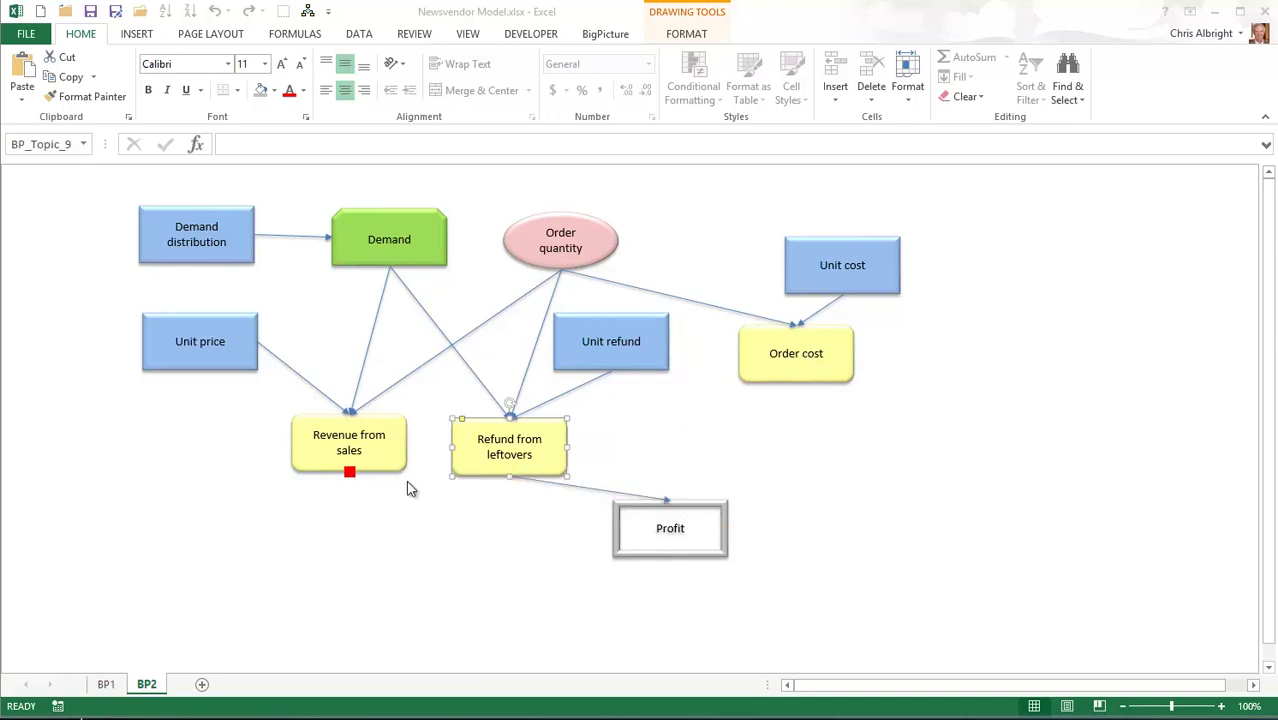
pyautogui.moveTo(420, 490); pyautogui.dragTo(672, 509)
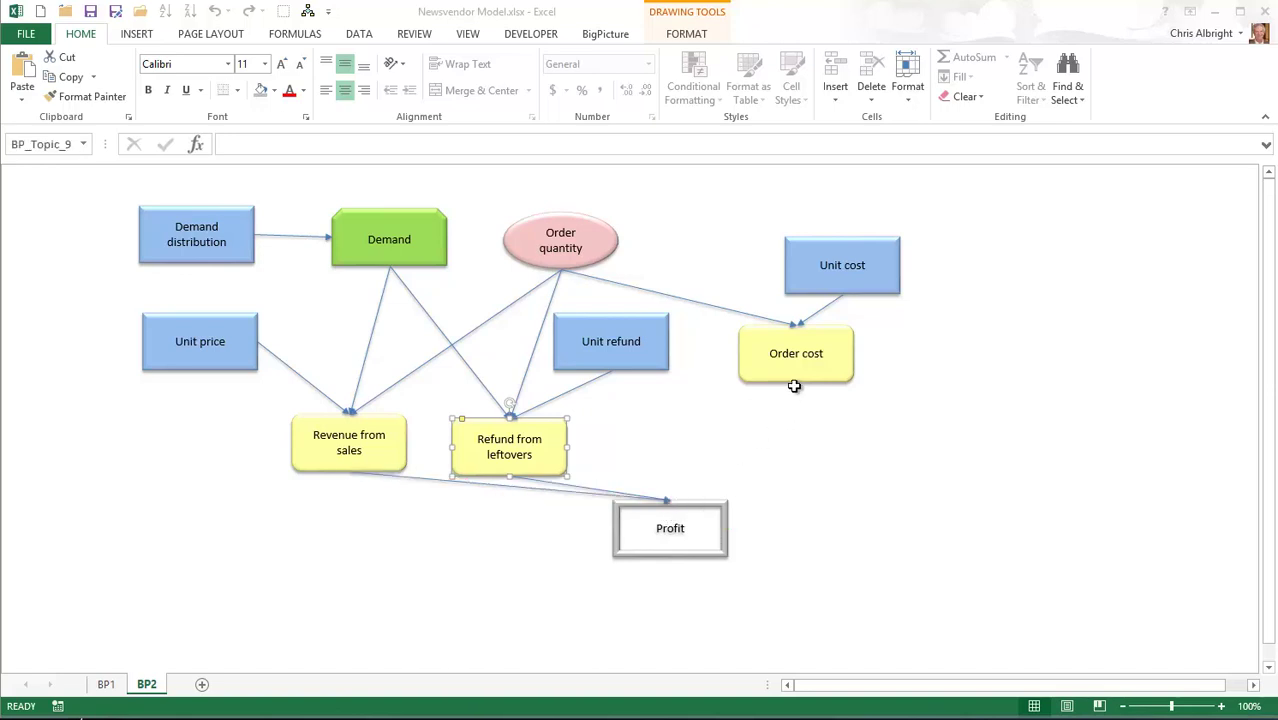
pyautogui.moveTo(796, 385); pyautogui.dragTo(673, 510)
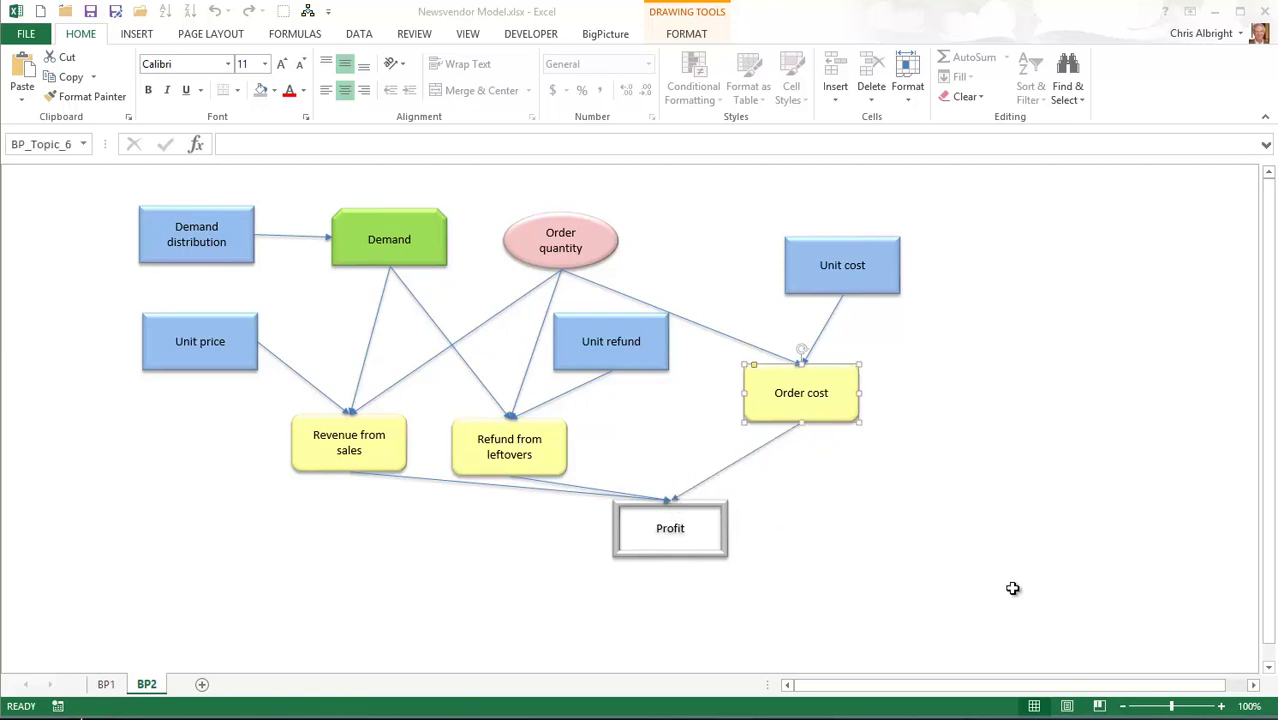
pyautogui.click(672, 554)
pyautogui.moveTo(672, 554); pyautogui.dragTo(563, 592)
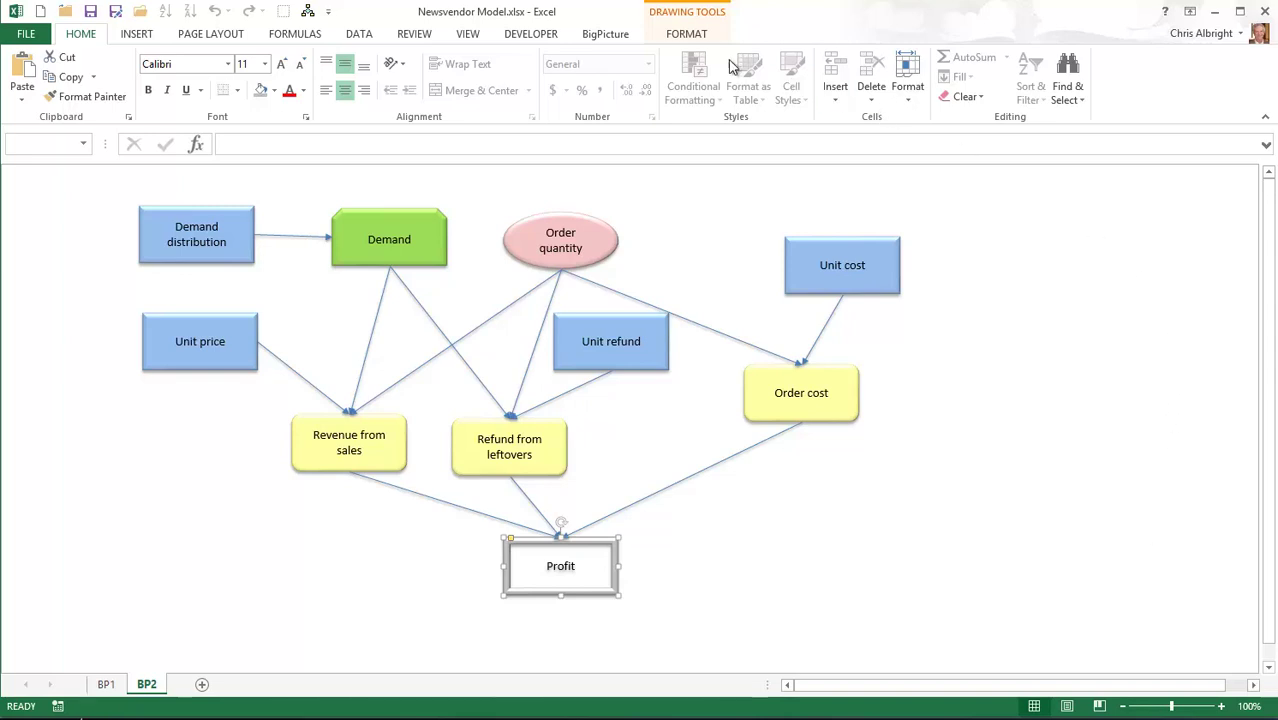
# Step: Select all topics and shift the whole map to the right and slightly down on the sheet
pyautogui.click(618, 38)
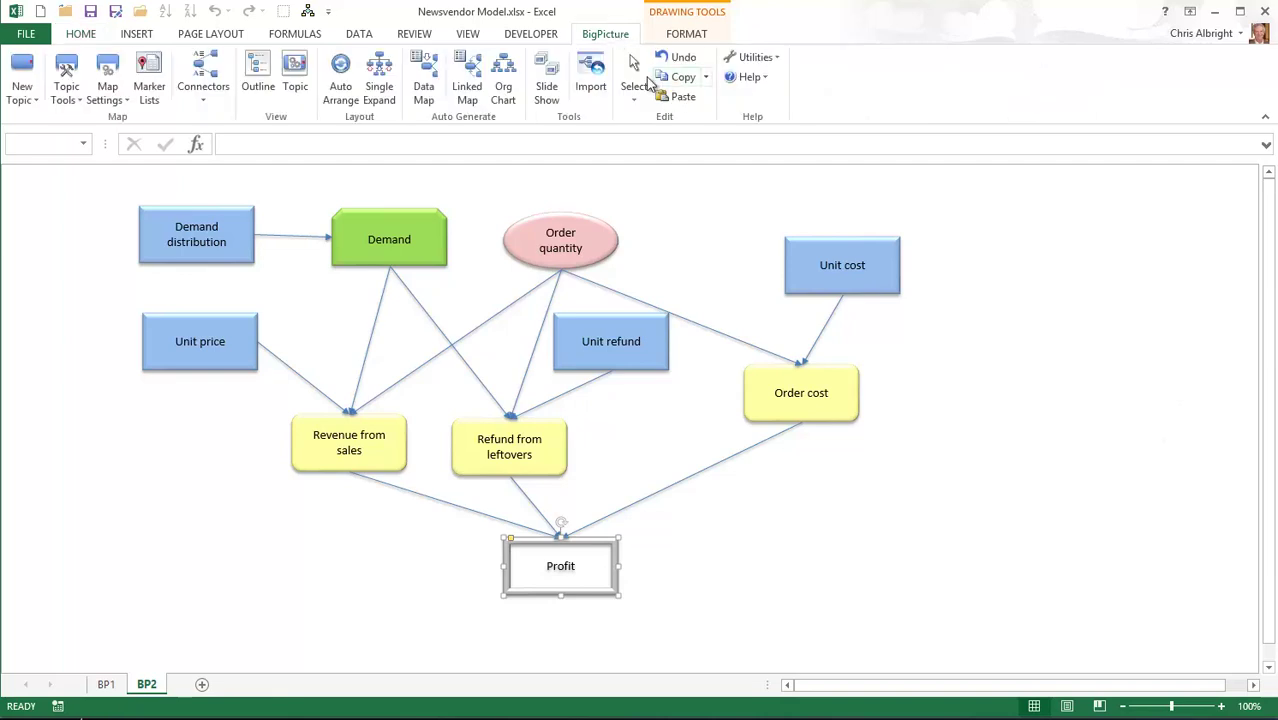
pyautogui.click(636, 88)
pyautogui.click(650, 118)
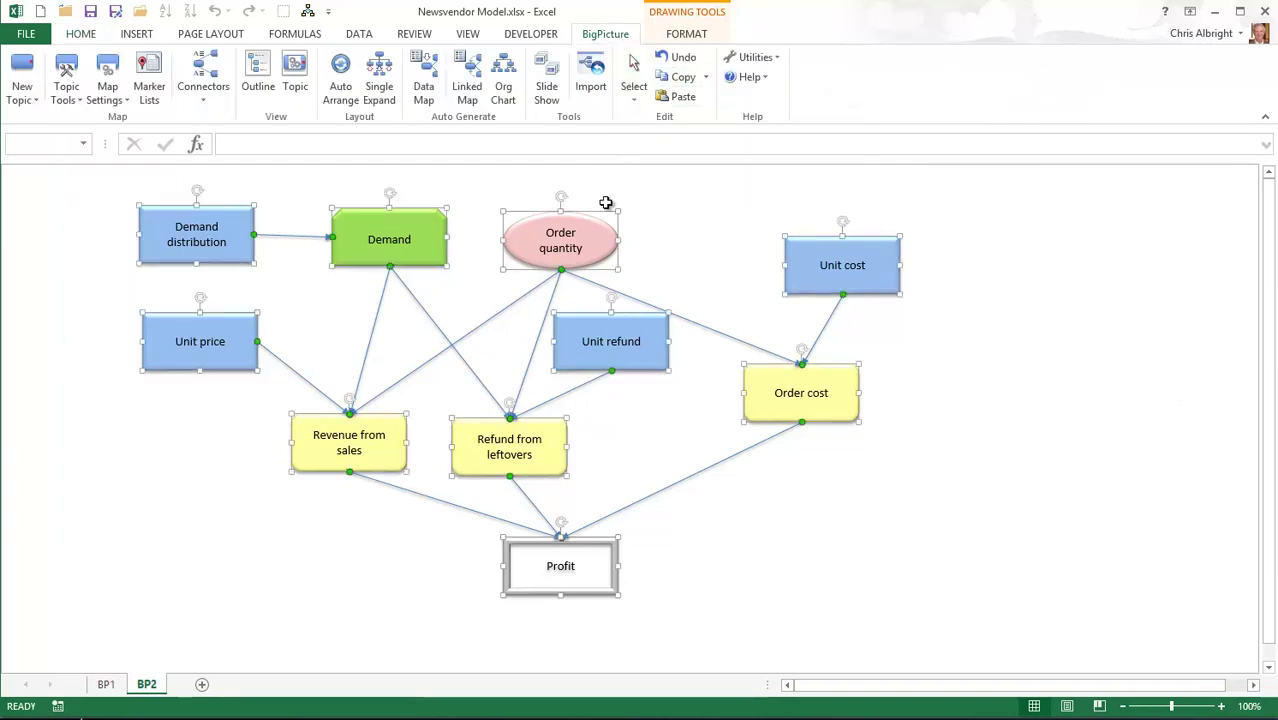
pyautogui.moveTo(613, 208); pyautogui.dragTo(698, 228)
pyautogui.click(957, 520)
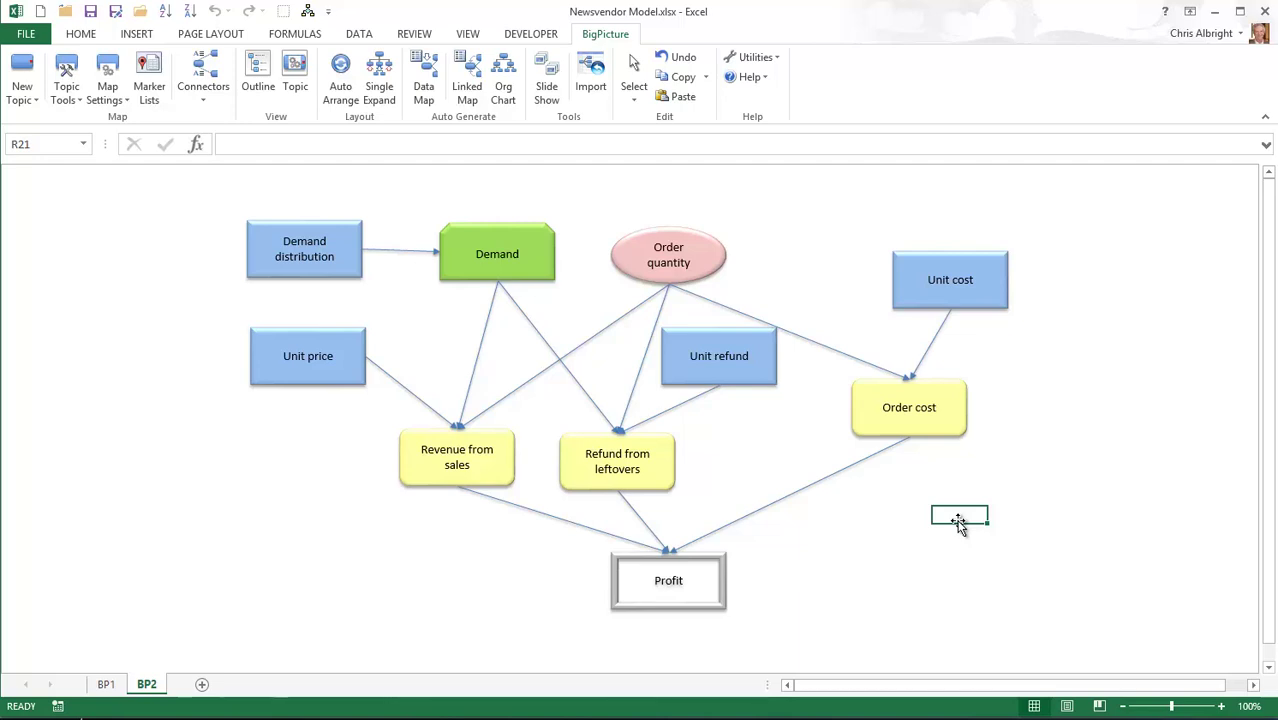
# Step: Place a copy of the Unit cost topic above and to the right of Order quantity, and connect Order quantity to it
pyautogui.moveTo(955, 251); pyautogui.dragTo(852, 186)
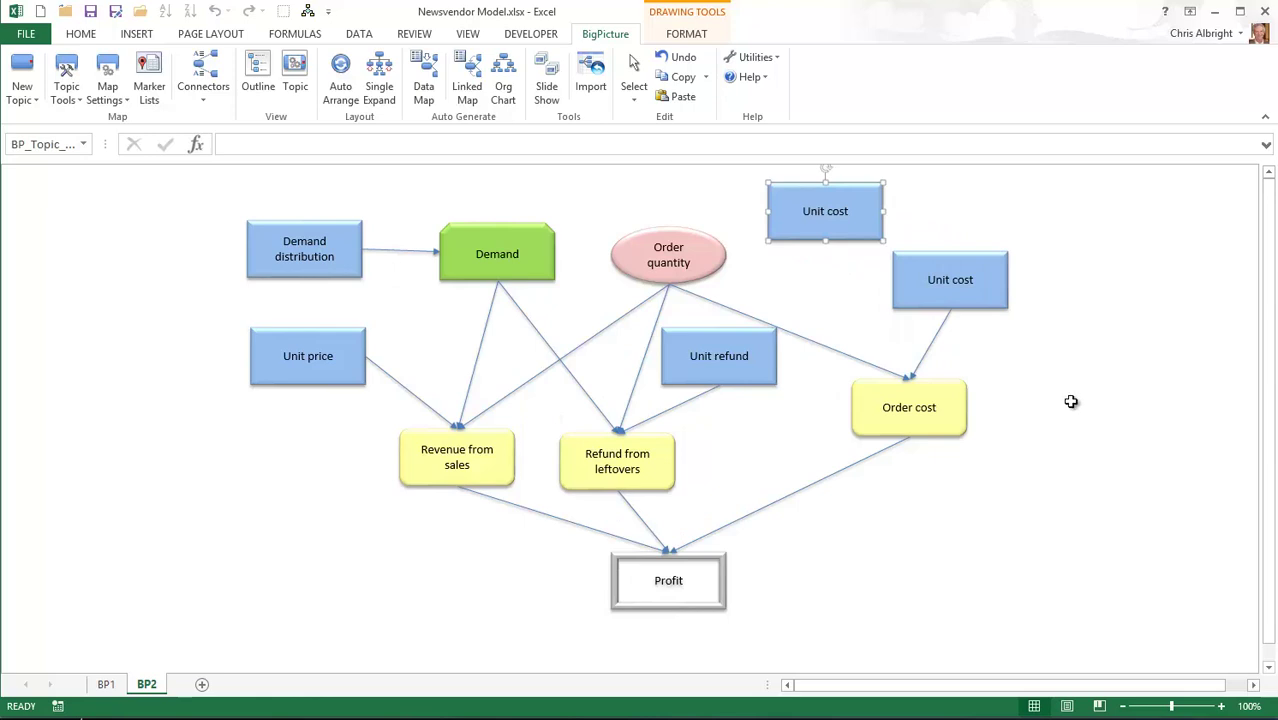
pyautogui.moveTo(720, 250)
pyautogui.moveTo(726, 259); pyautogui.dragTo(772, 213)
# Step: Rename the copied topic connected to Order quantity as "Upper limit"
pyautogui.doubleClick(826, 230)
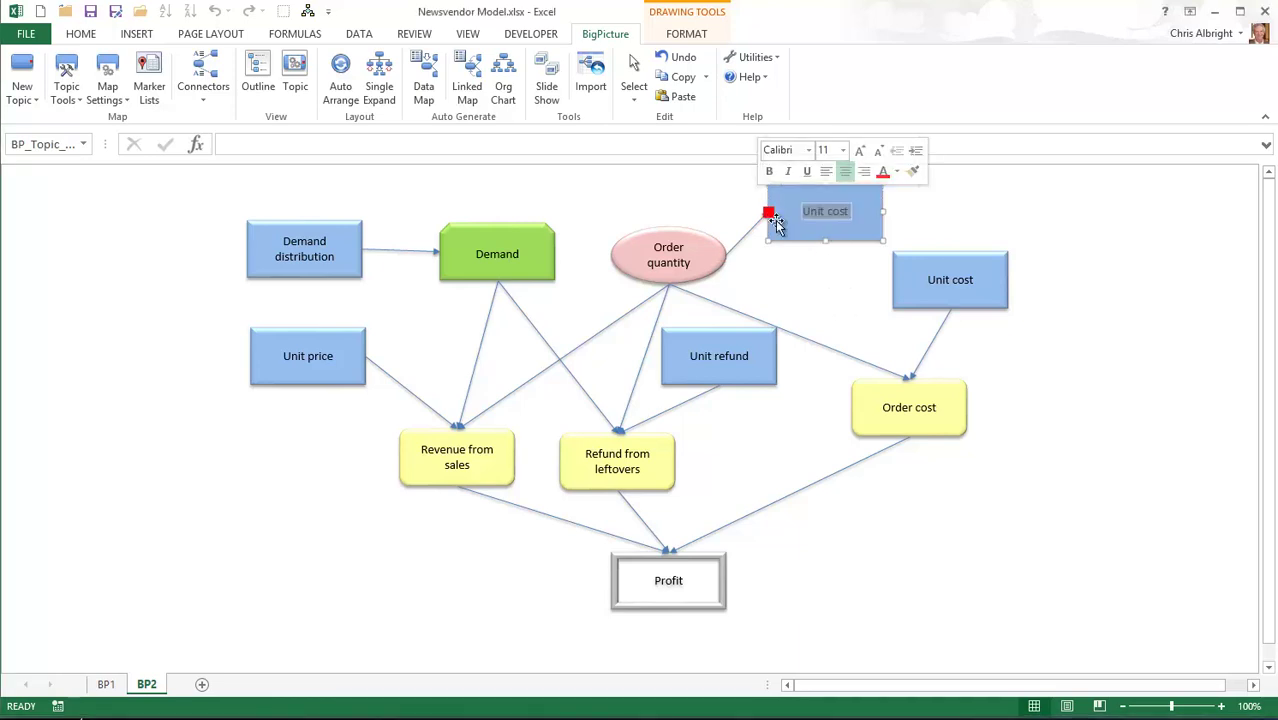
pyautogui.write('Upper ')
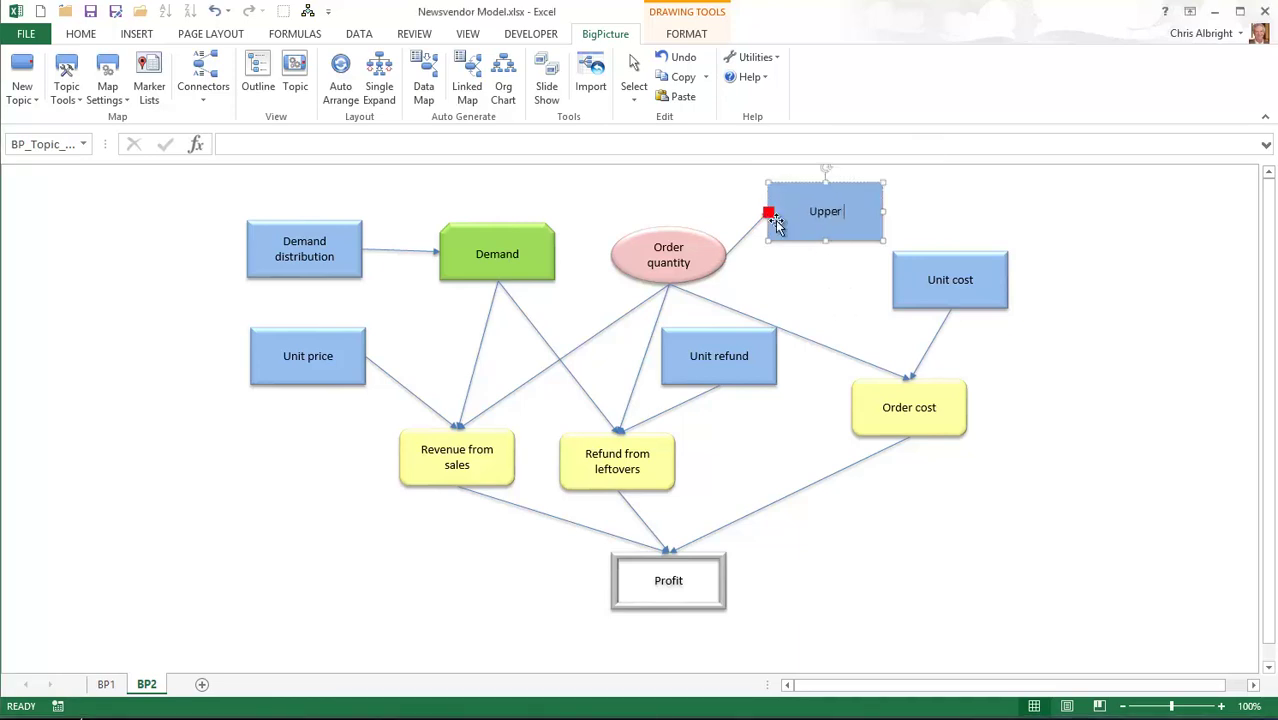
pyautogui.write('(imit')
pyautogui.click(775, 278)
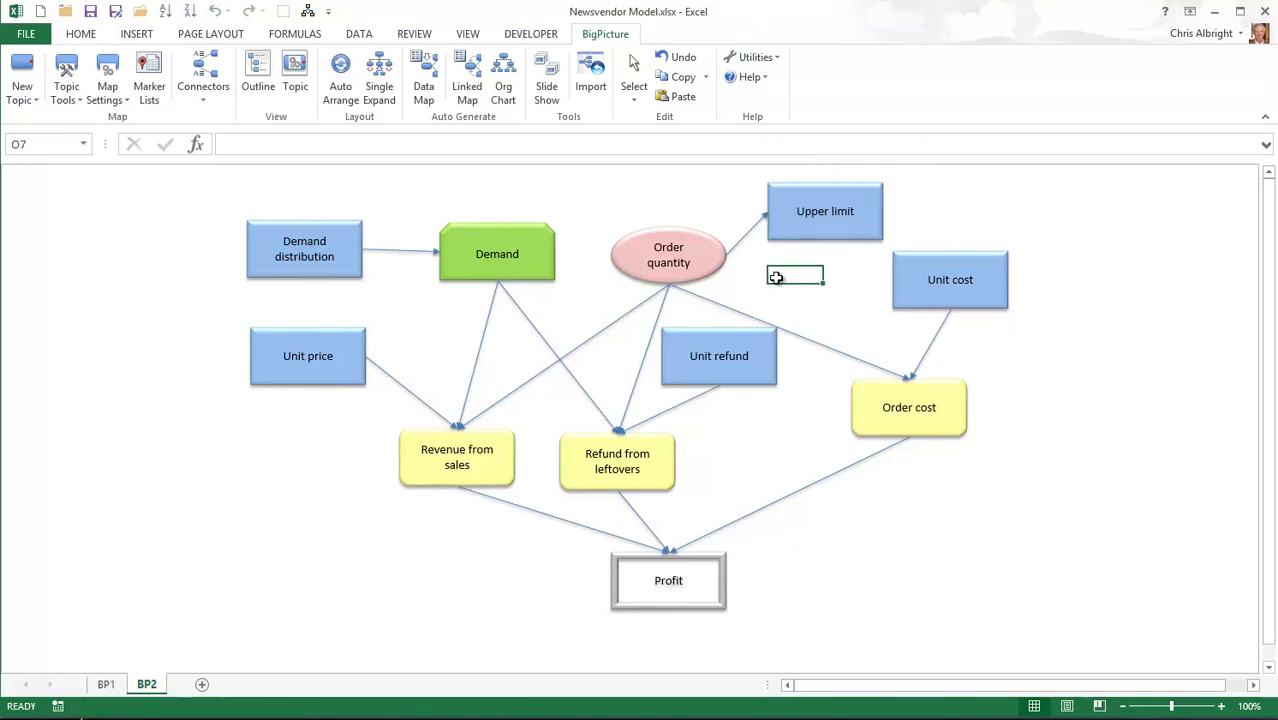
# Step: Label the connector between Order quantity and Upper limit with the math symbol <=
pyautogui.rightClick(750, 232)
pyautogui.moveTo(758, 235)
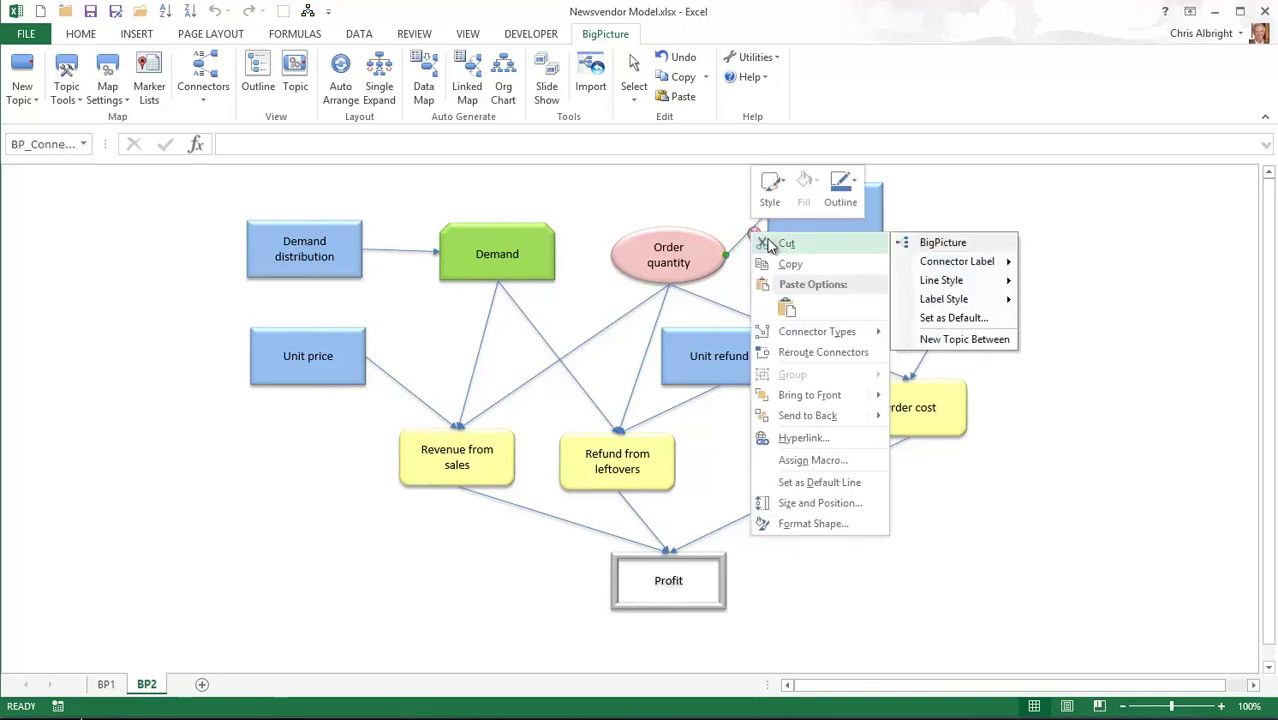
pyautogui.moveTo(957, 263)
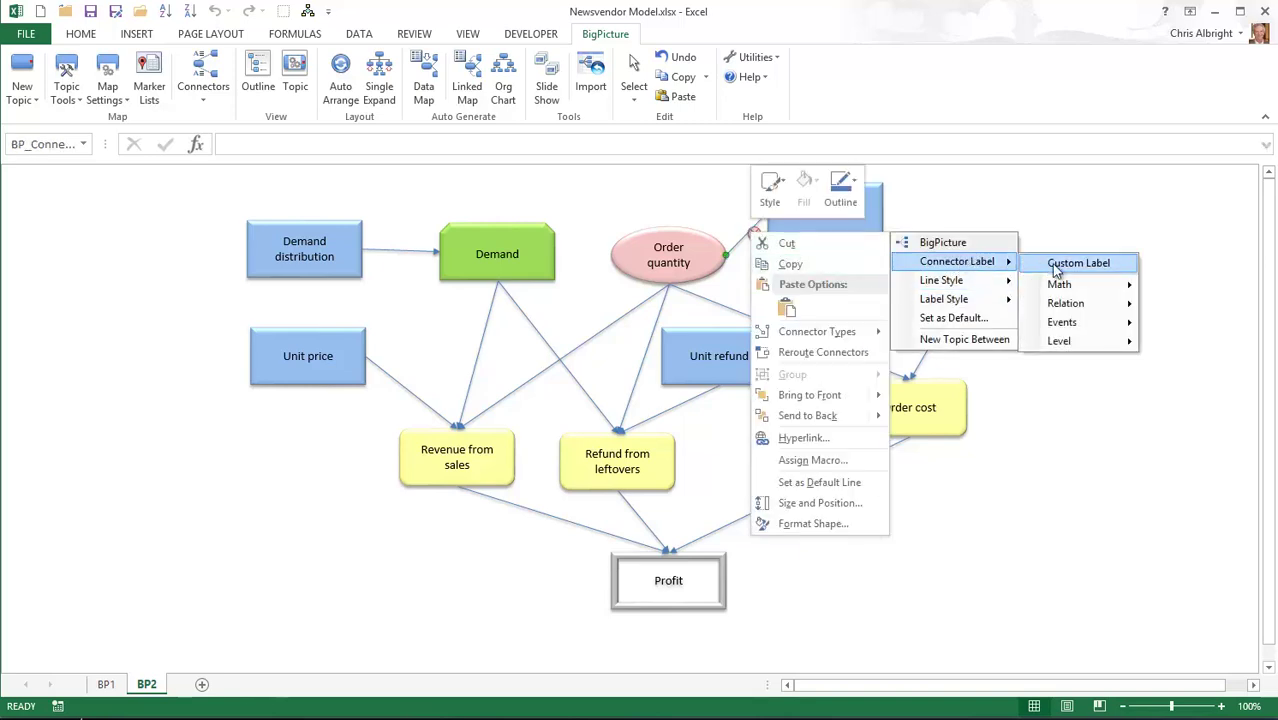
pyautogui.moveTo(1078, 285)
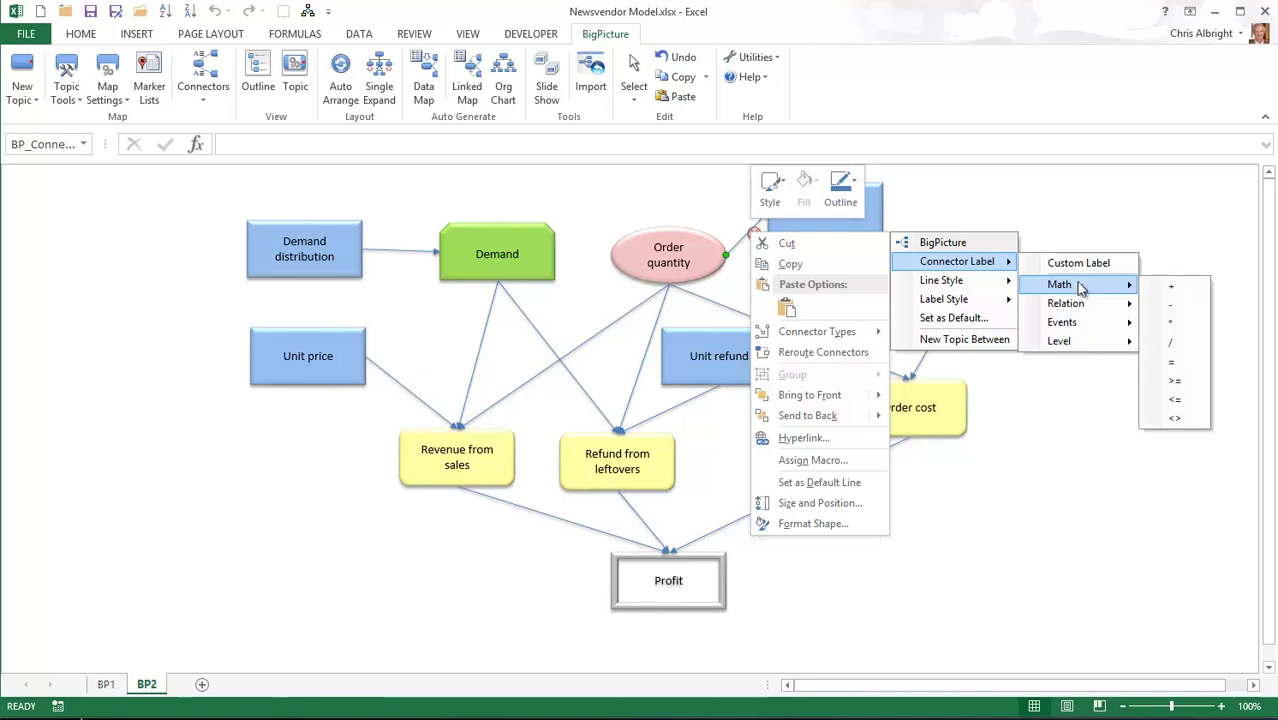
pyautogui.click(1175, 400)
pyautogui.click(740, 274)
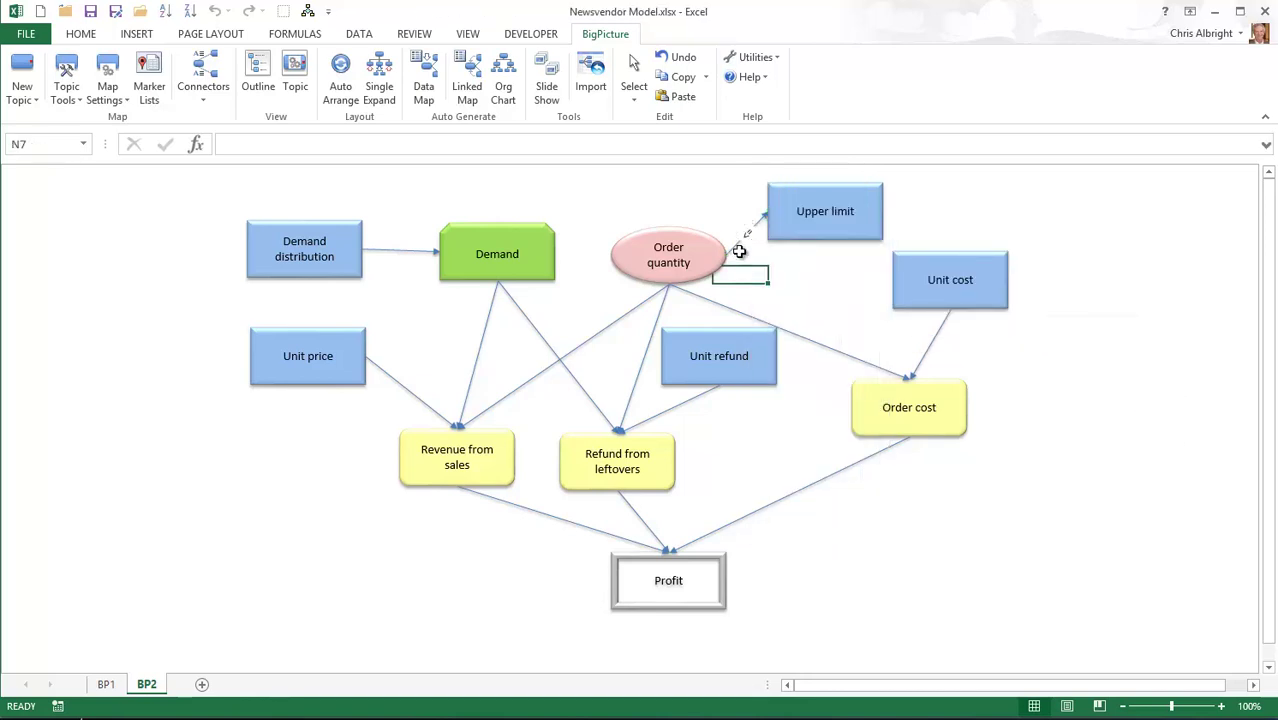
# Step: Change the outline of the connector between Order quantity and Upper limit to a dark red theme colour
pyautogui.click(735, 247)
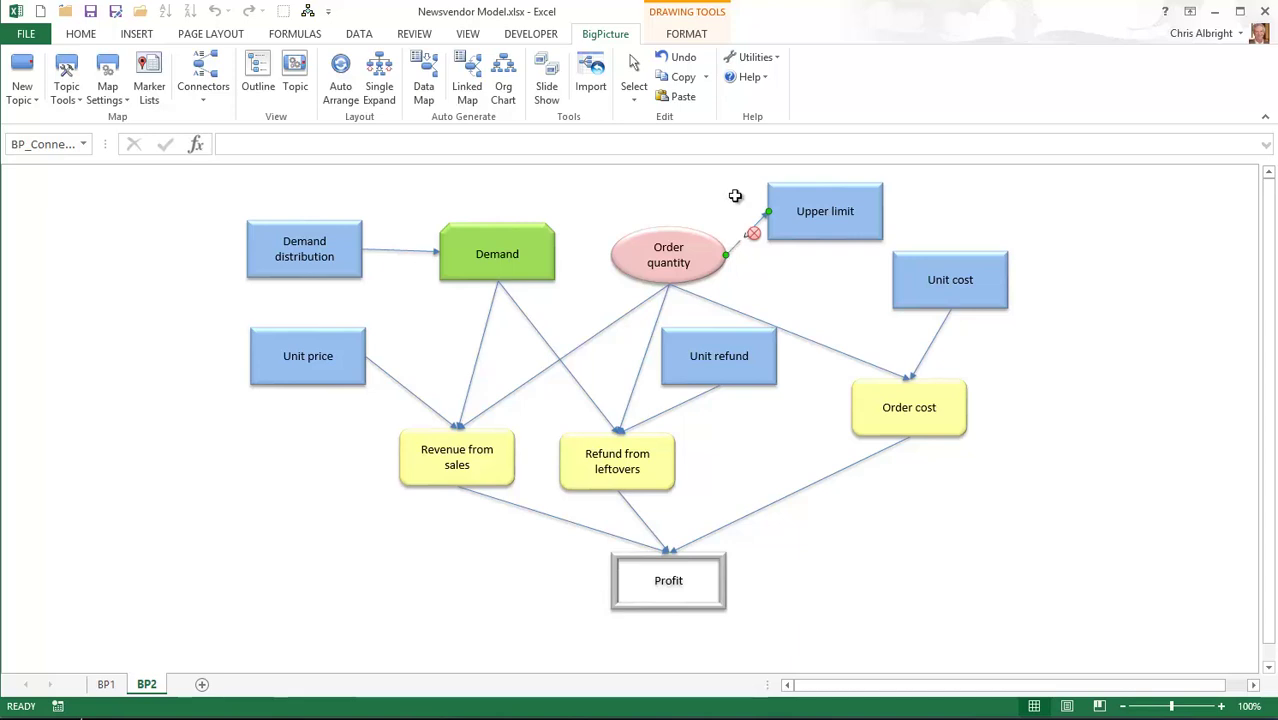
pyautogui.click(690, 35)
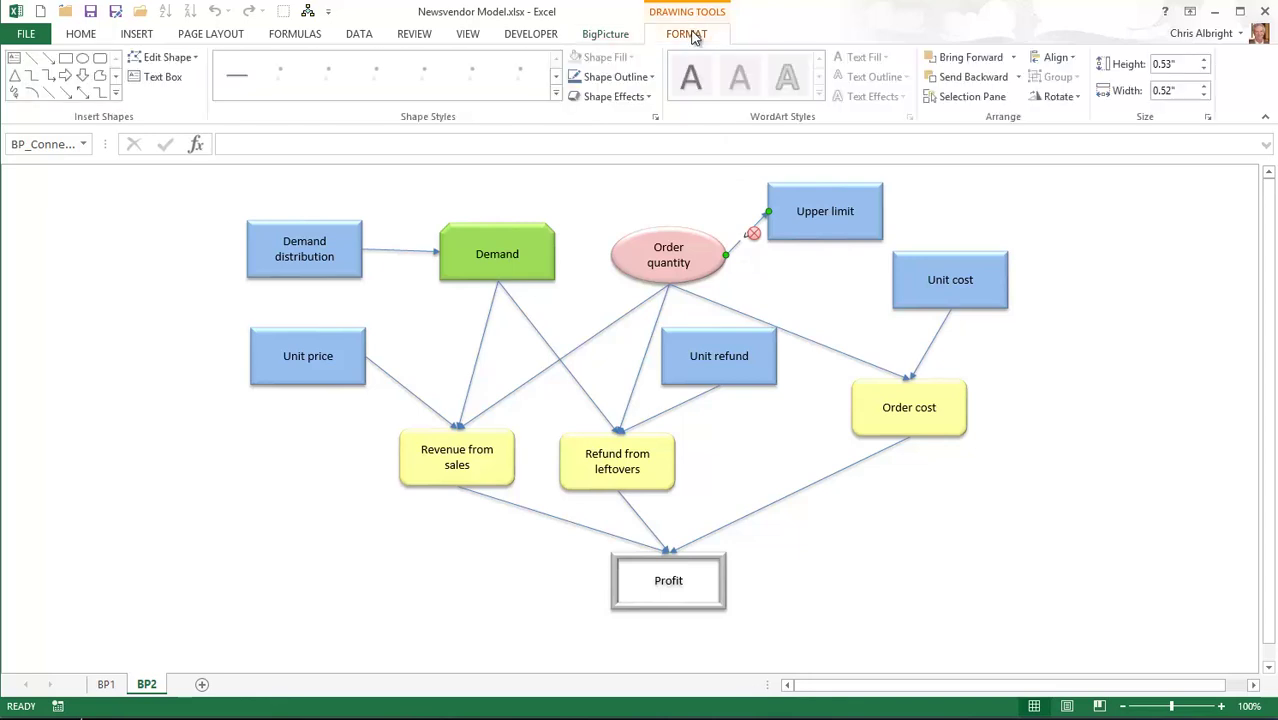
pyautogui.click(652, 78)
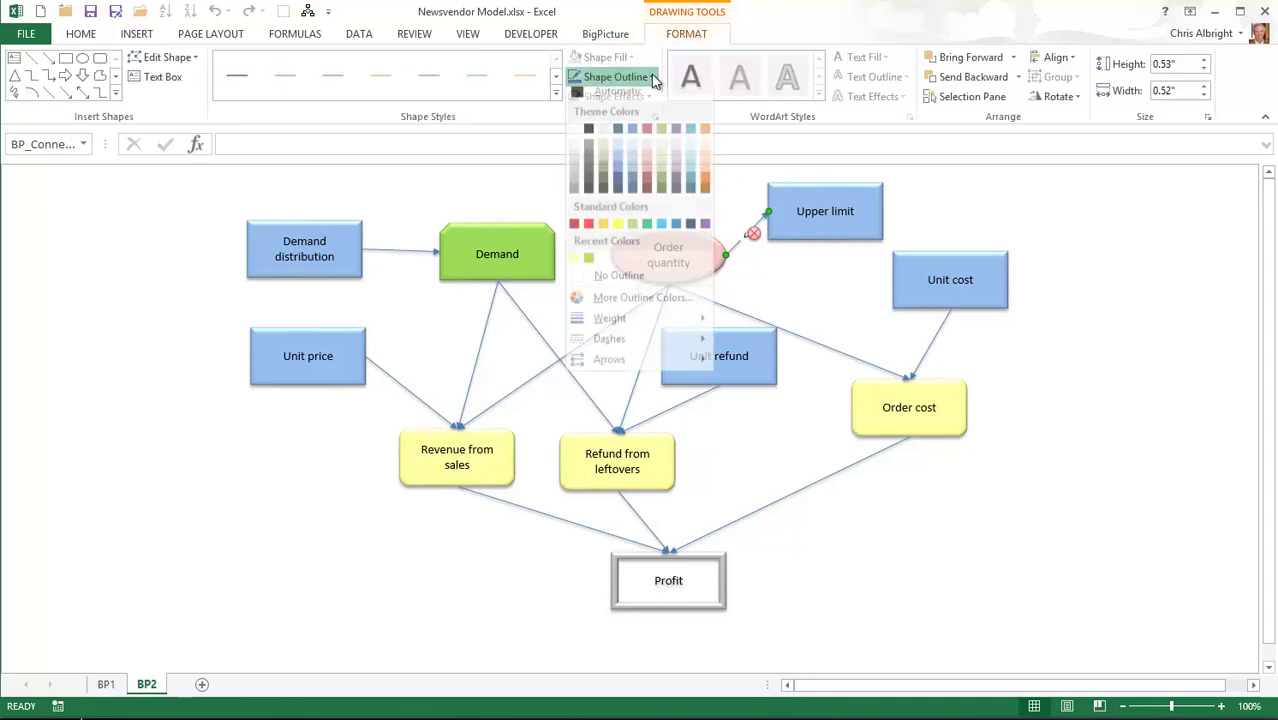
pyautogui.click(646, 184)
pyautogui.click(1107, 459)
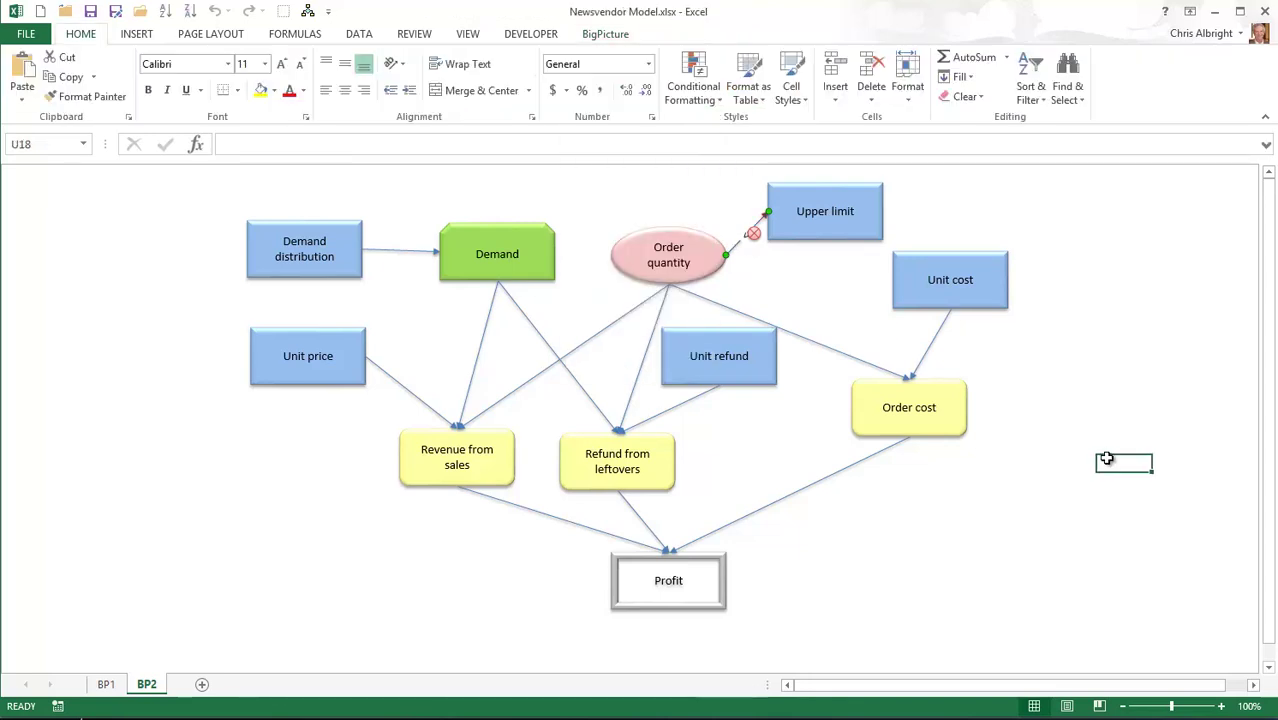